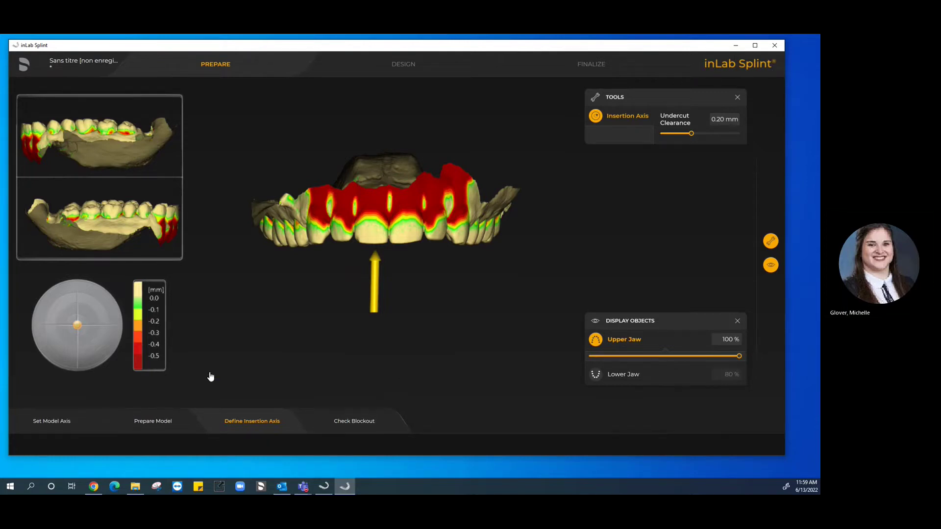
Return to the model axis setup and shift the upper jaw slightly to align it with the guide arch in the occlusal and side views.
drag(396, 199, 378, 184)
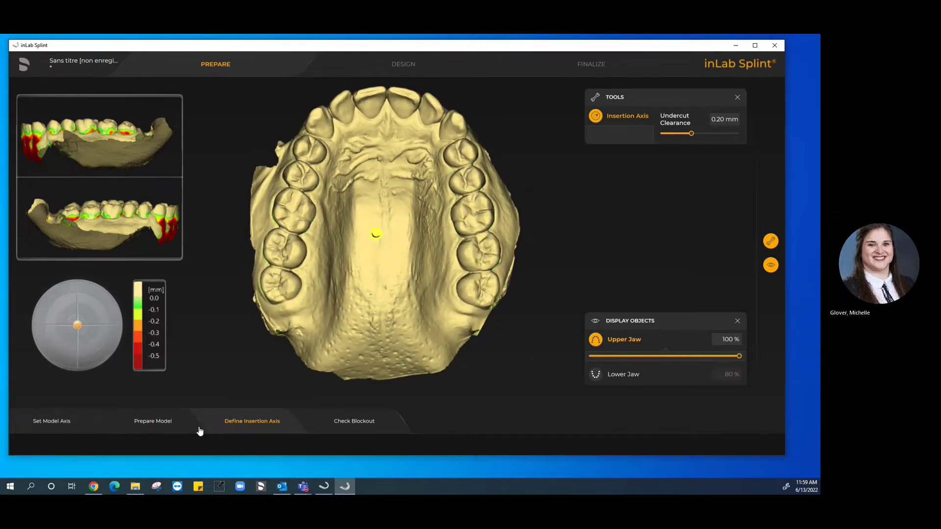
click(56, 426)
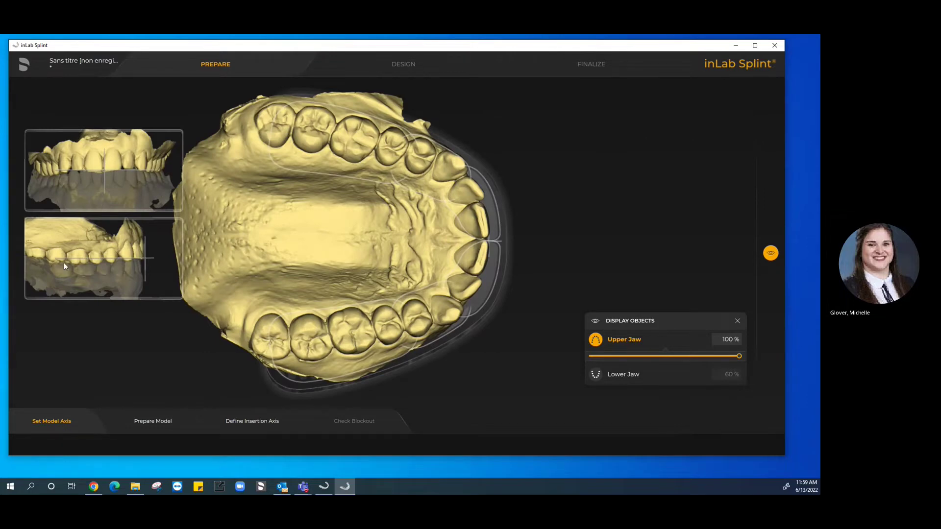
drag(472, 239, 474, 241)
drag(117, 245, 116, 238)
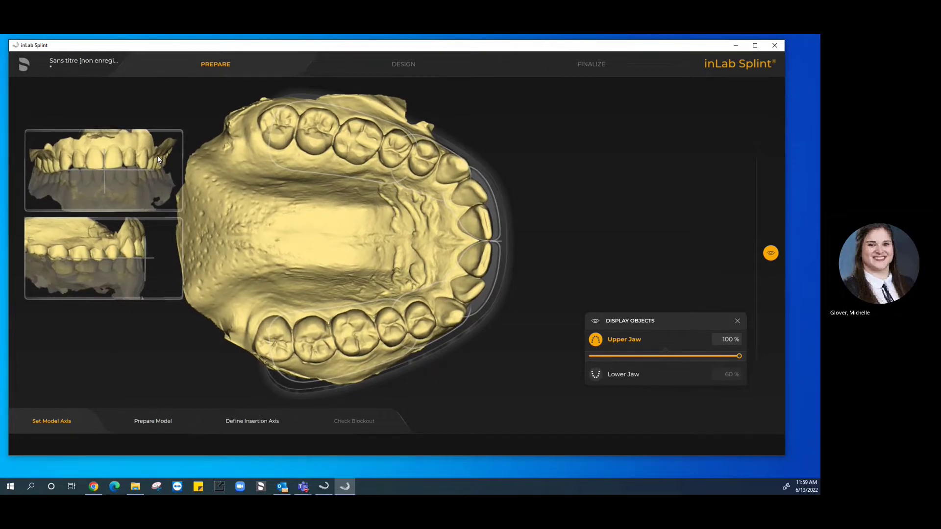
Go to the model preparation stage, open the Form tool with the Add option, and examine both jaws from the front.
click(160, 429)
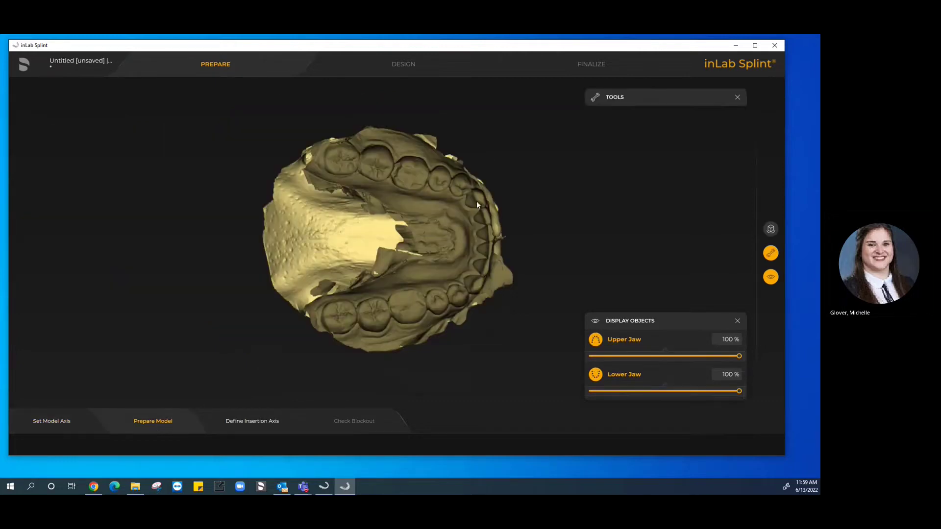
drag(416, 274, 307, 220)
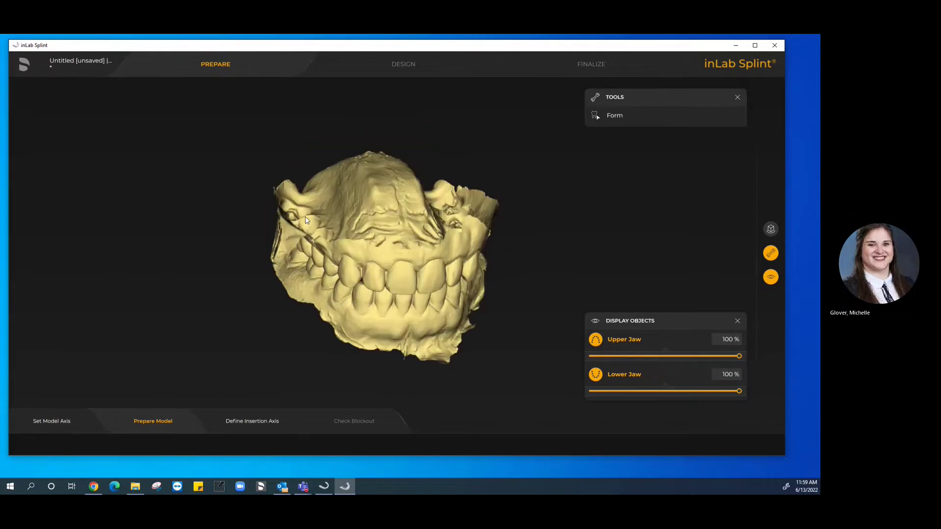
click(611, 118)
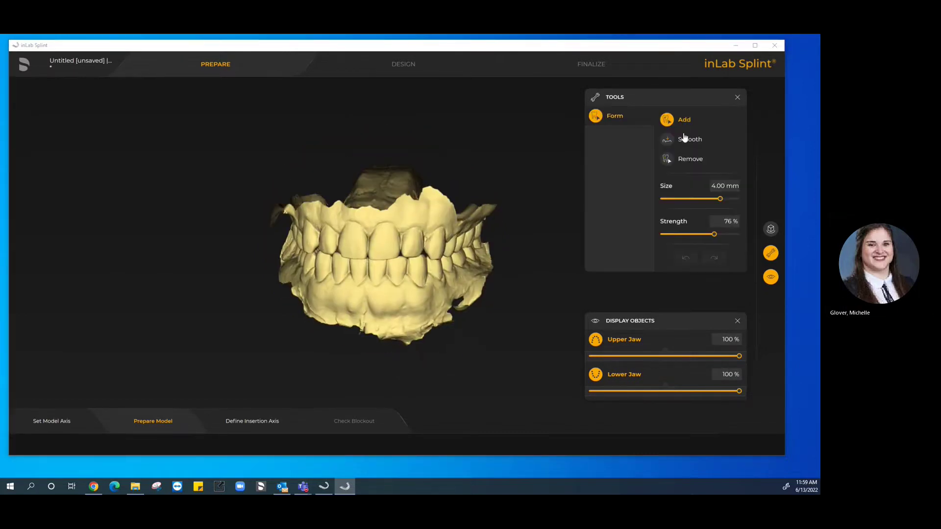
drag(536, 303, 564, 285)
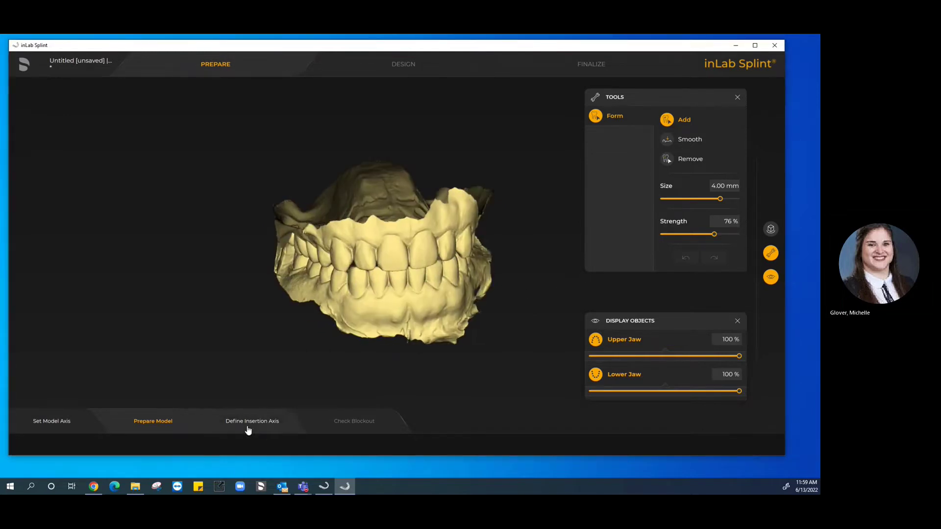
Open the insertion axis definition and examine the upper jaw's undercut colours from the front, side and occlusal directions.
click(247, 427)
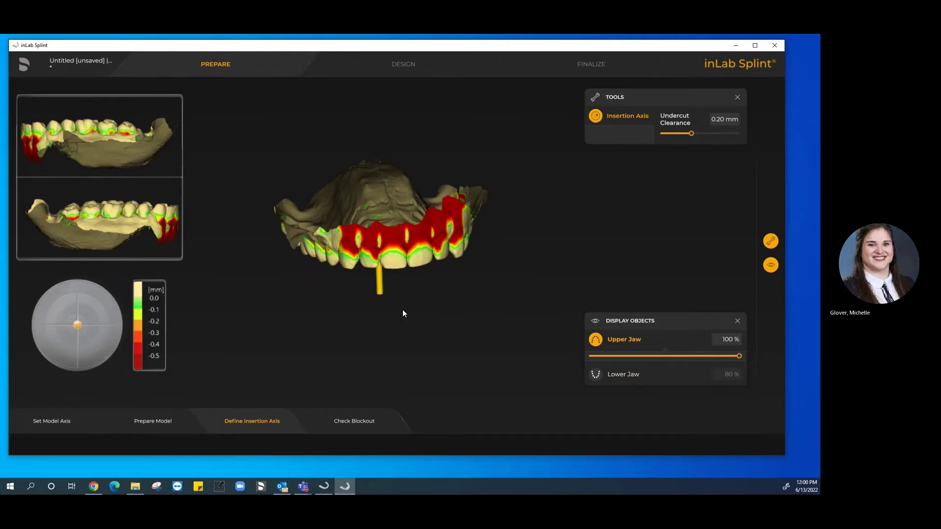
middle_drag(425, 297, 416, 277)
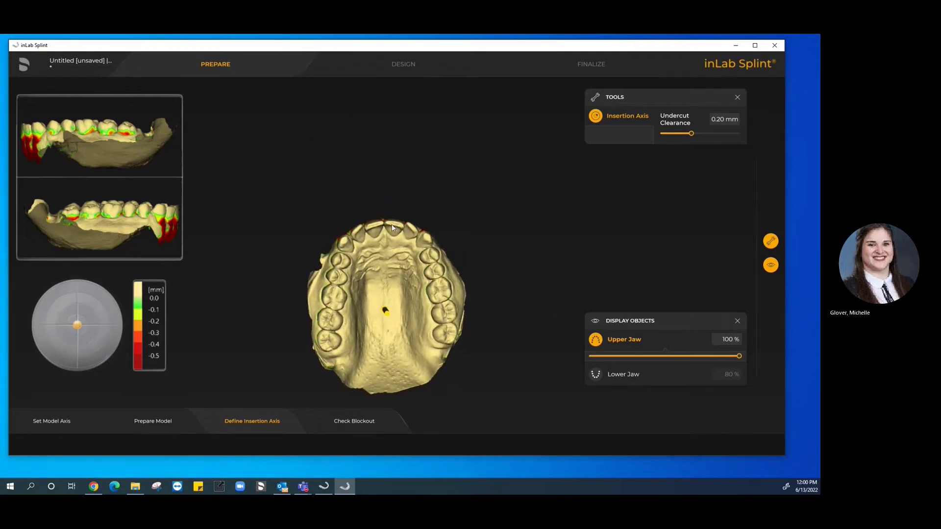
middle_drag(408, 279, 307, 255)
scroll(417, 293, up, 4)
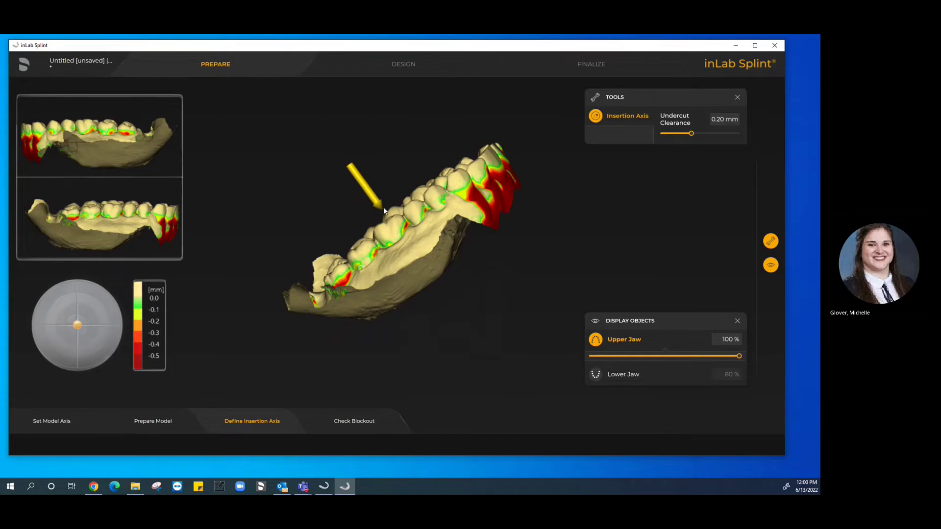
drag(515, 194, 456, 221)
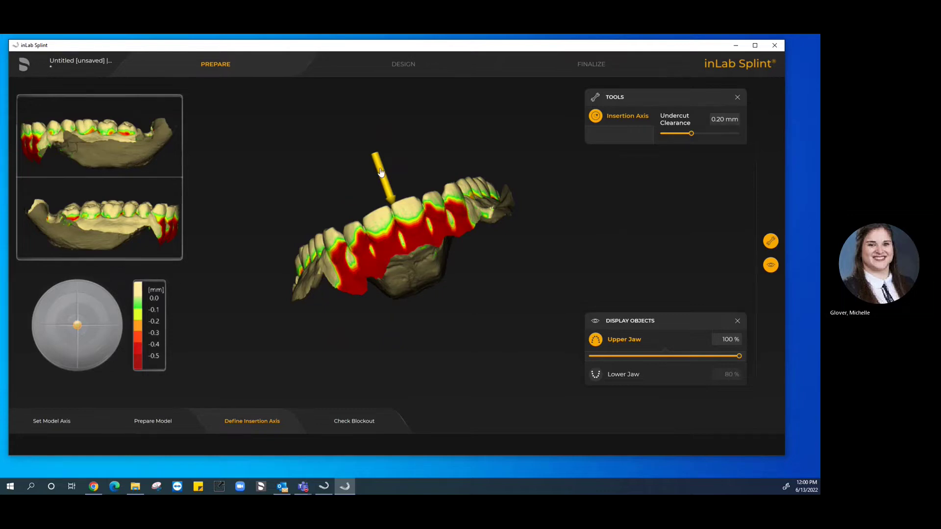
drag(410, 239, 416, 307)
drag(478, 204, 482, 211)
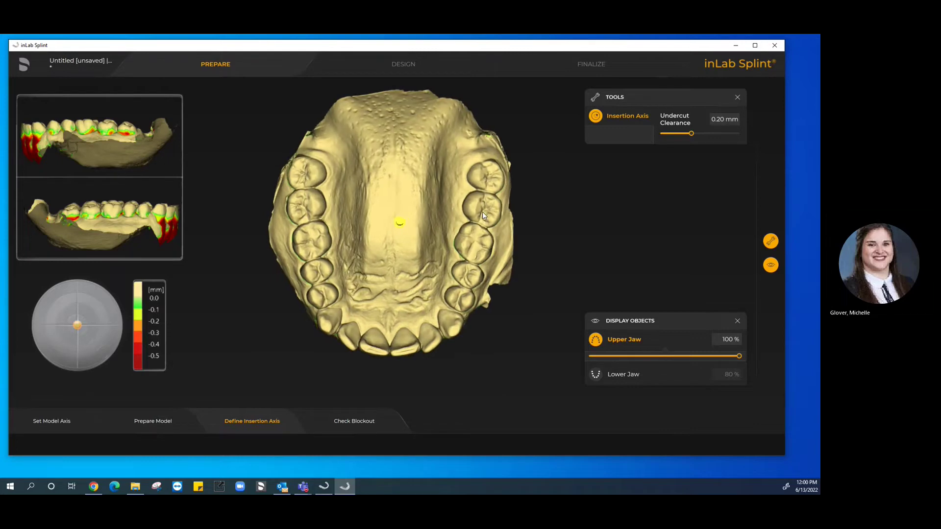
Tilt the upper jaw's insertion axis slightly toward the front teeth and proceed to the blockout check.
drag(400, 223, 401, 234)
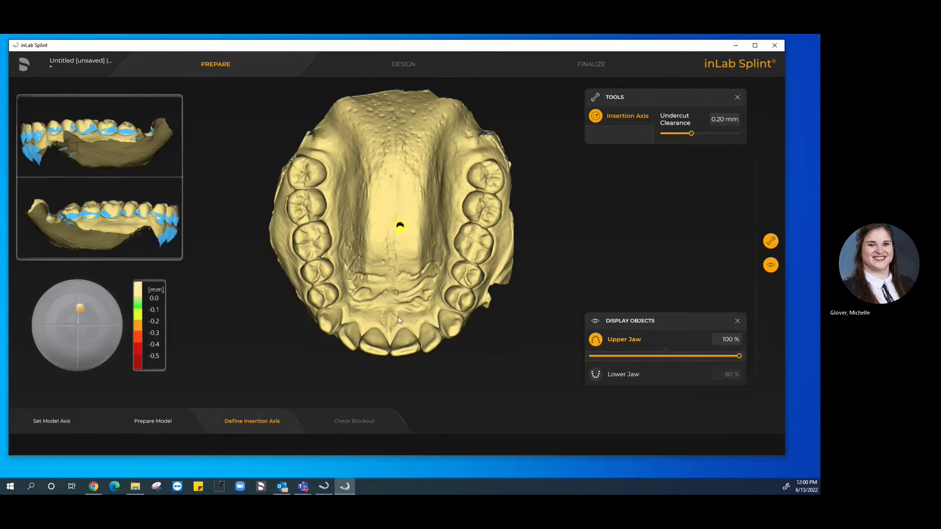
drag(398, 331, 369, 339)
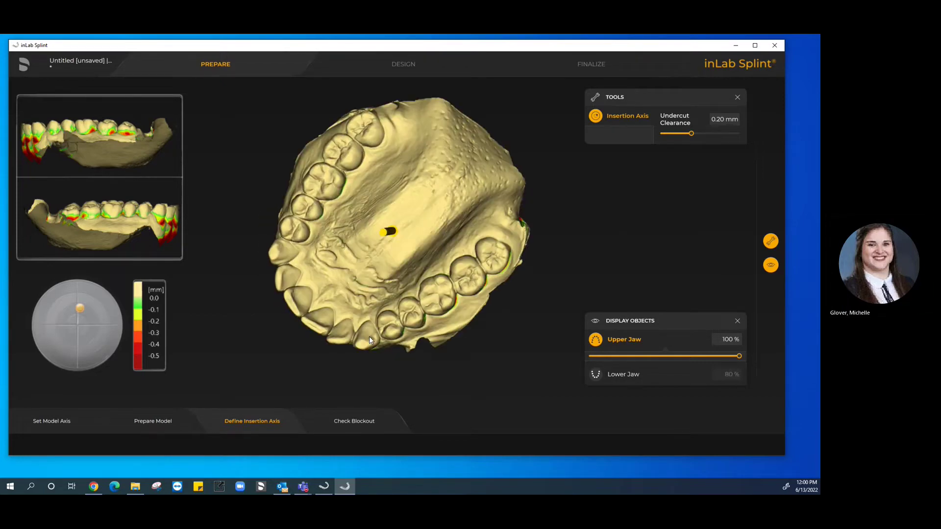
click(345, 422)
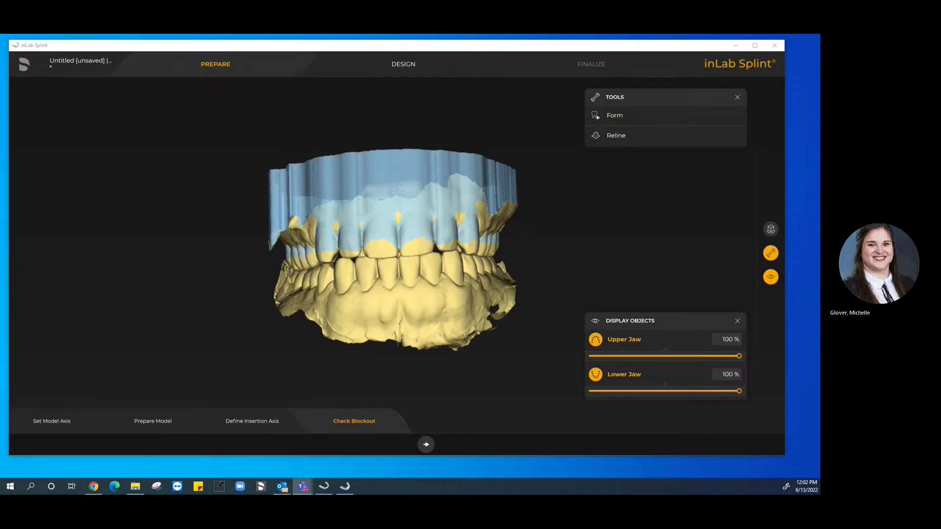
Hide the lower jaw so only the upper jaw and its blockout are displayed.
right_drag(487, 214, 563, 253)
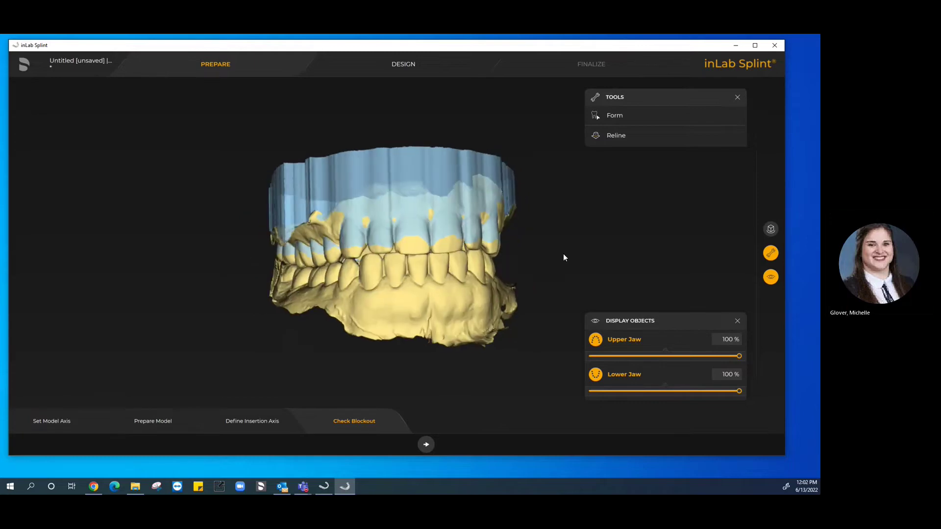
click(595, 375)
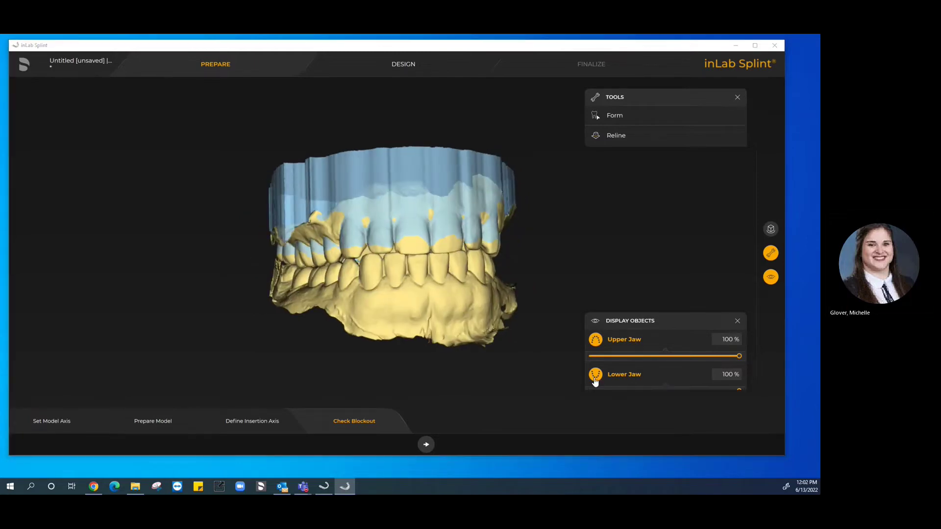
right_drag(431, 292, 414, 314)
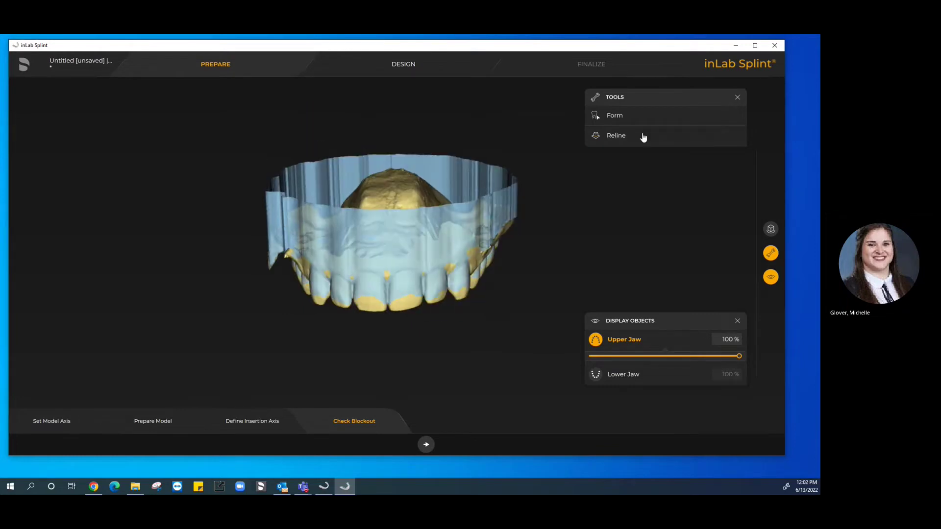
Apply the Reline tool to the upper teeth with a height of 0.50 mm and 50% smoothing.
click(616, 136)
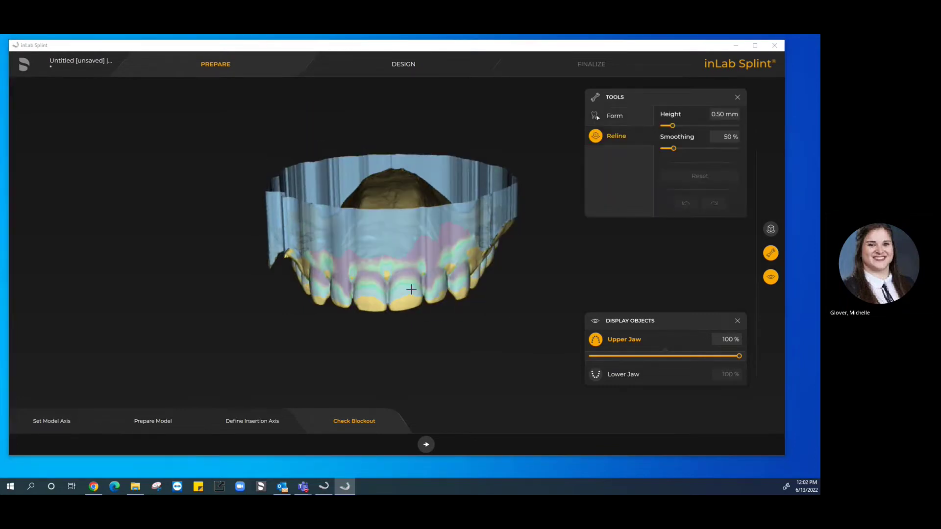
mouse_move(330, 337)
right_down()
mouse_move(372, 315)
mouse_move(337, 322)
right_up()
right_drag(568, 257, 535, 241)
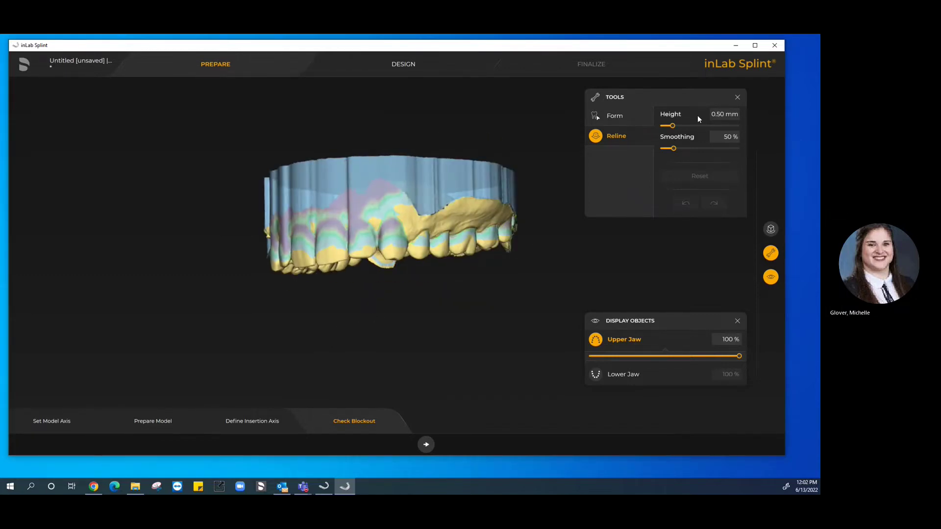
right_drag(397, 286, 572, 219)
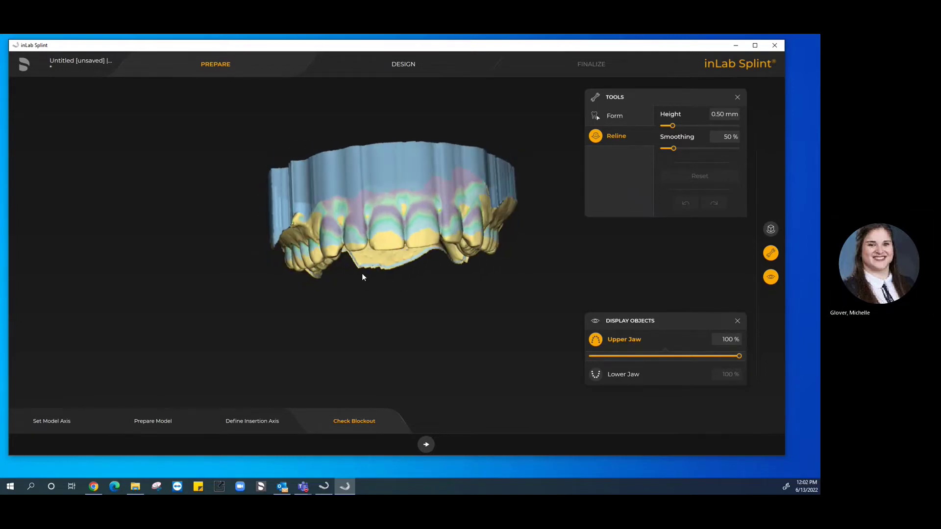
right_drag(362, 272, 385, 281)
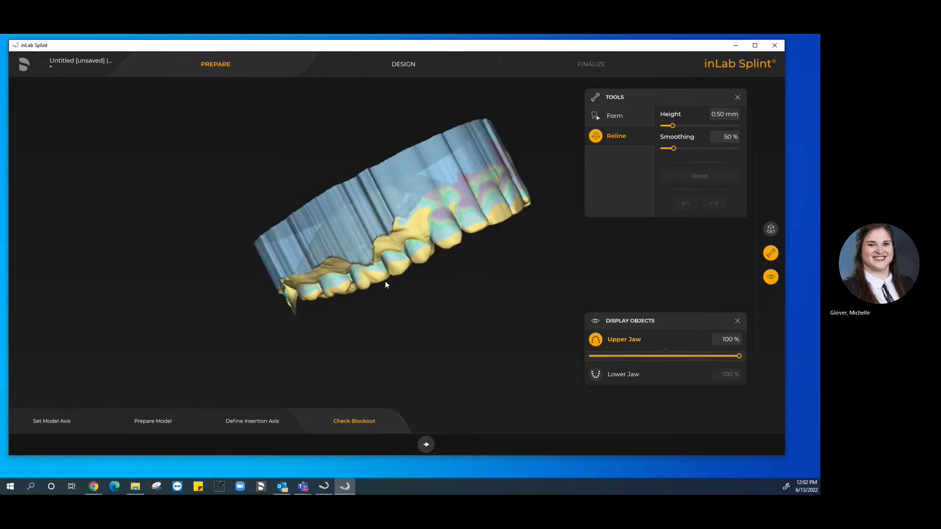
scroll(485, 268, up, 3)
right_drag(487, 268, 477, 280)
right_drag(499, 147, 493, 155)
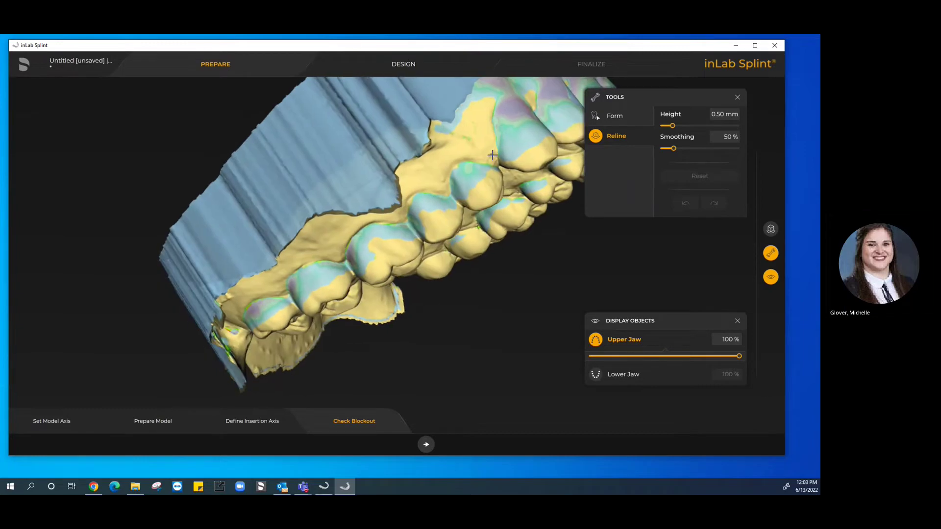
mouse_move(480, 175)
mouse_down()
mouse_move(502, 166)
mouse_move(496, 149)
mouse_move(483, 156)
mouse_move(481, 175)
mouse_up()
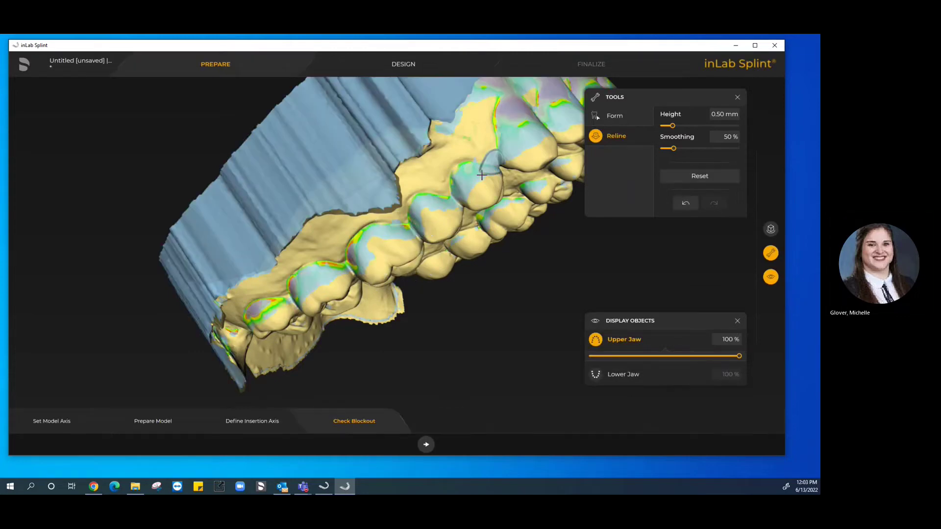
Add blockout wax with the Form tool across the upper front teeth and along one side's back teeth, limiting thickness to 0.4 mm.
middle_drag(554, 221, 515, 186)
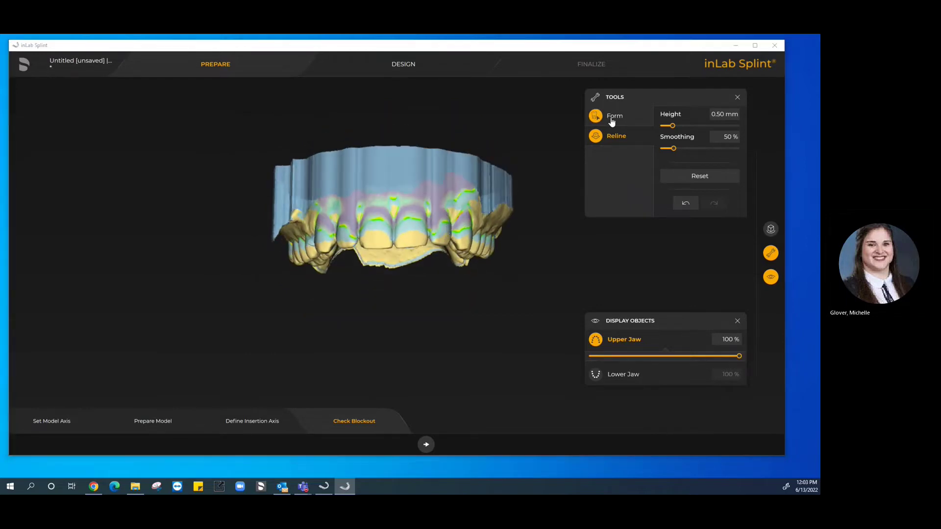
click(612, 120)
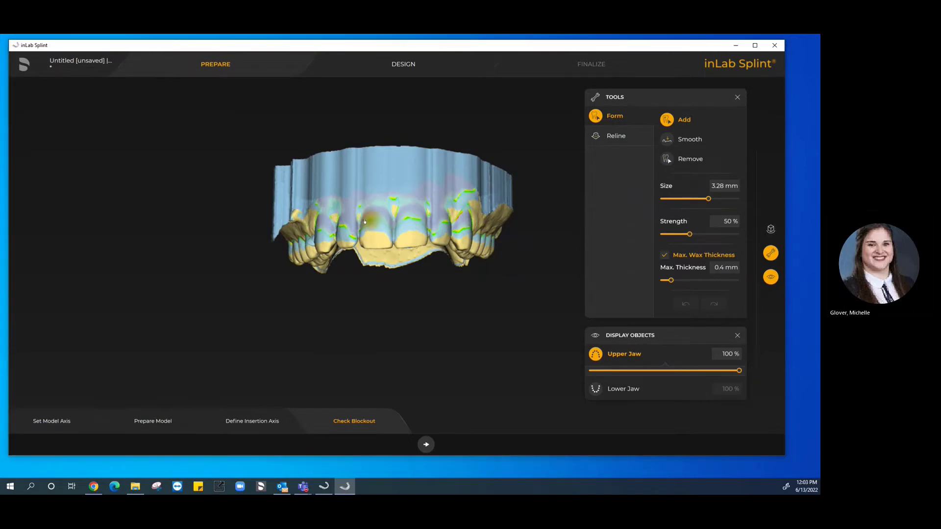
mouse_move(336, 220)
mouse_down()
mouse_move(392, 211)
mouse_move(473, 219)
mouse_up()
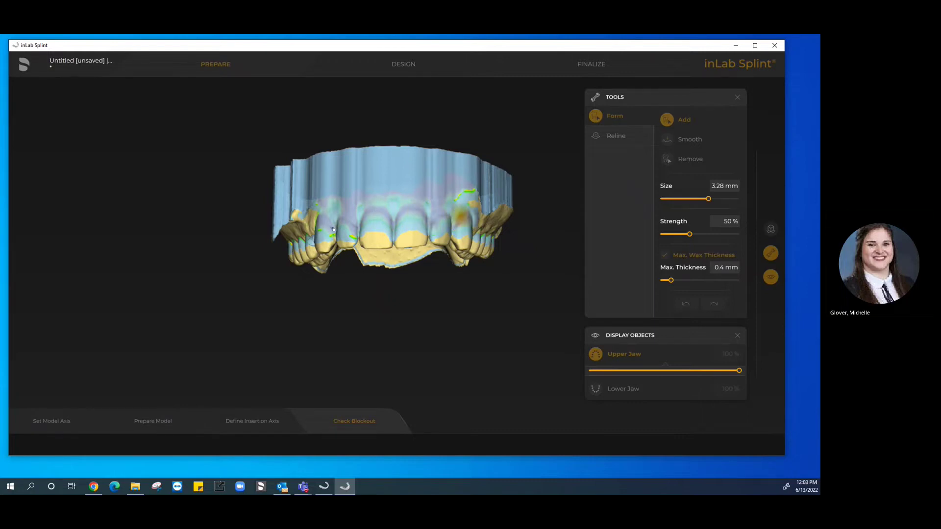
right_drag(221, 260, 295, 243)
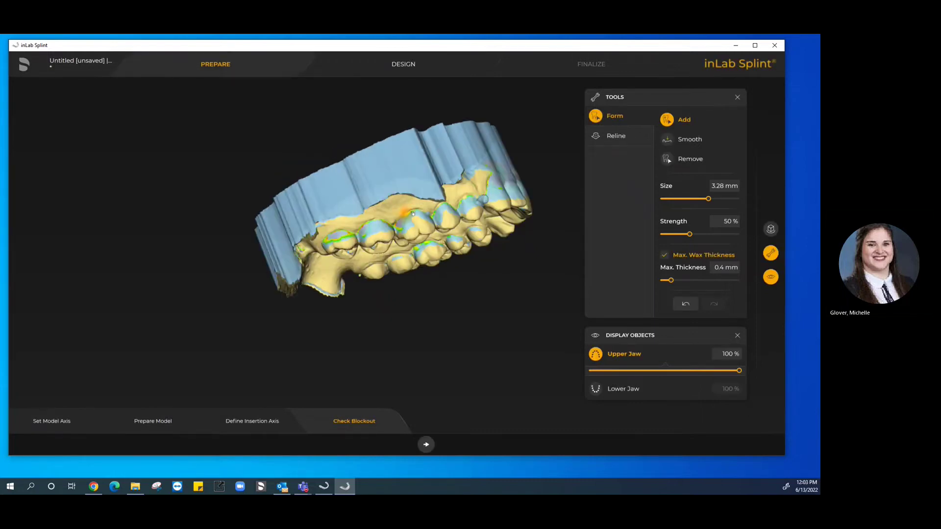
mouse_move(392, 223)
mouse_down()
mouse_move(490, 180)
mouse_move(495, 186)
mouse_up()
mouse_move(508, 236)
right_down()
mouse_move(420, 249)
mouse_move(399, 225)
mouse_move(405, 214)
mouse_move(459, 224)
mouse_move(455, 248)
right_up()
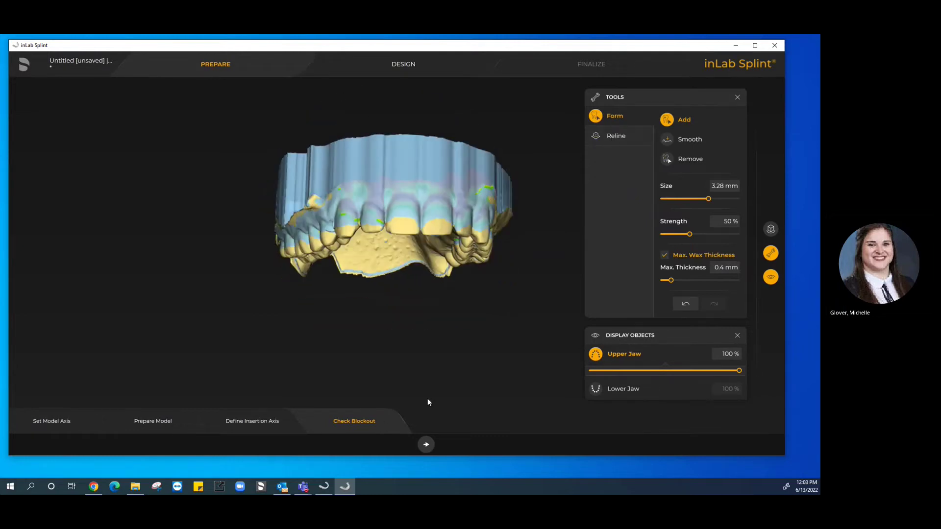
Proceed to the Design phase and show the lower jaw again alongside the upper jaw.
click(437, 444)
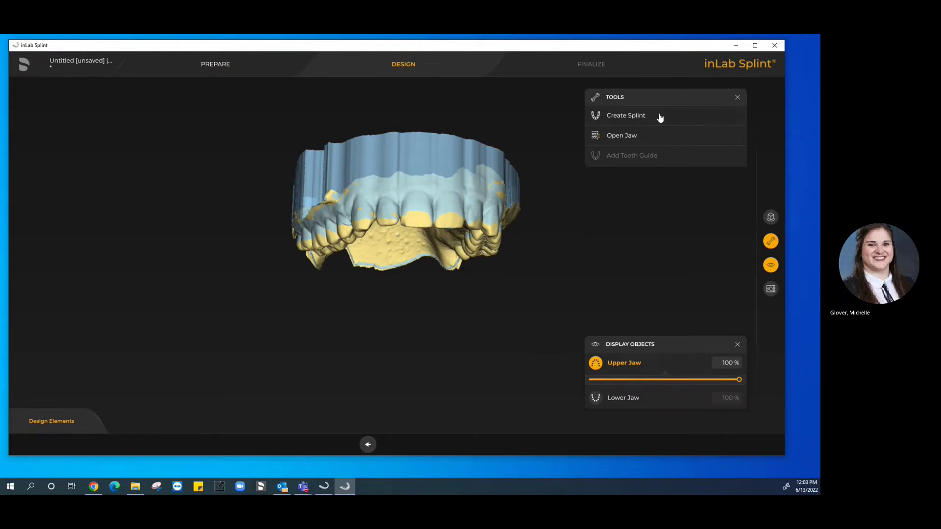
click(596, 398)
middle_drag(538, 188, 431, 144)
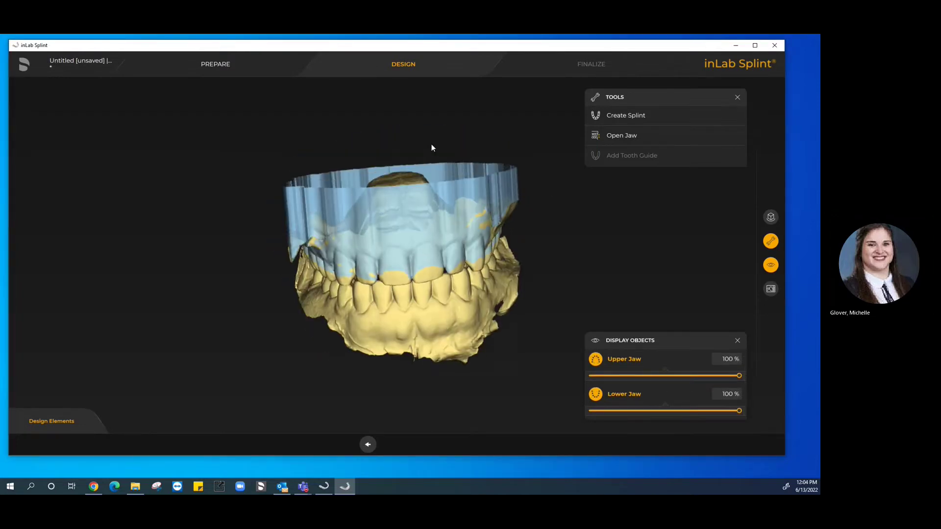
Open the bite with the Open Jaw tool by setting the jaw opening to 2.5 mm.
click(632, 139)
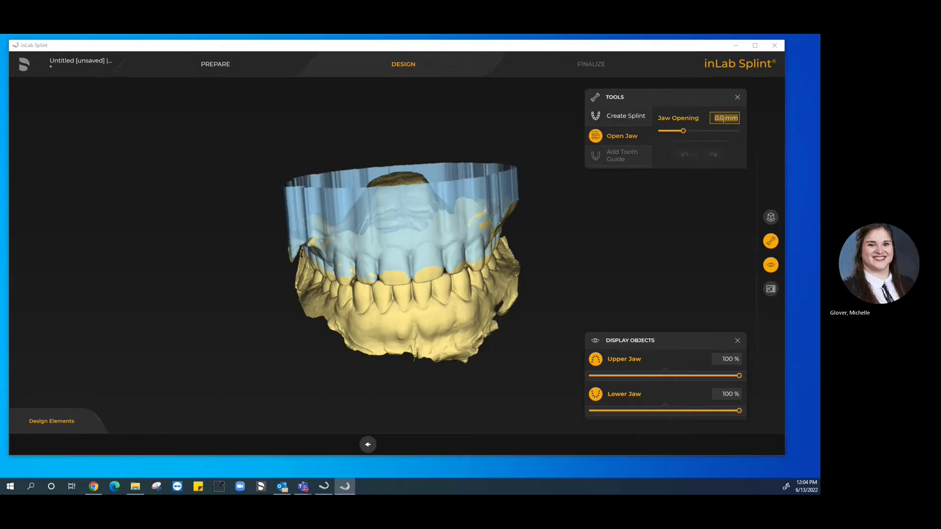
text(2.5)
key(Return)
middle_drag(571, 261, 586, 235)
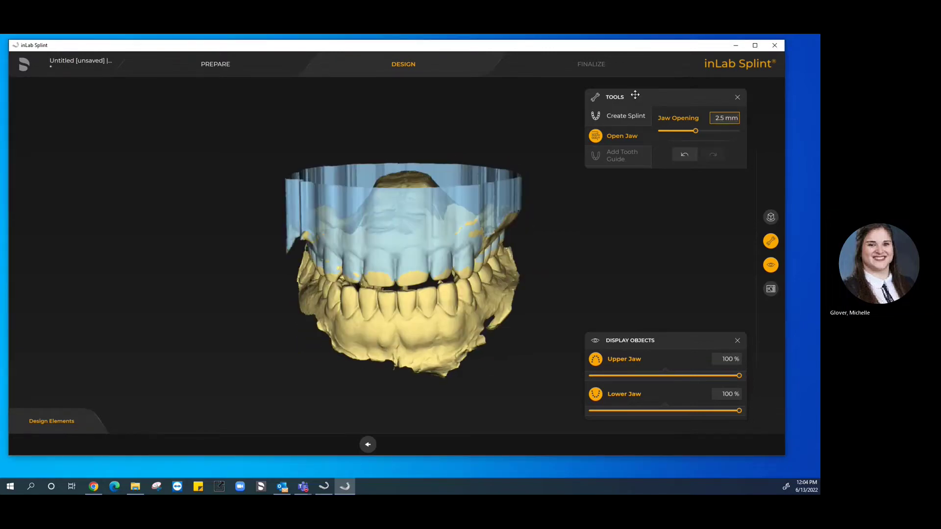
Start the Create Splint tool and hide the lower jaw so only the upper jaw is shown.
click(616, 117)
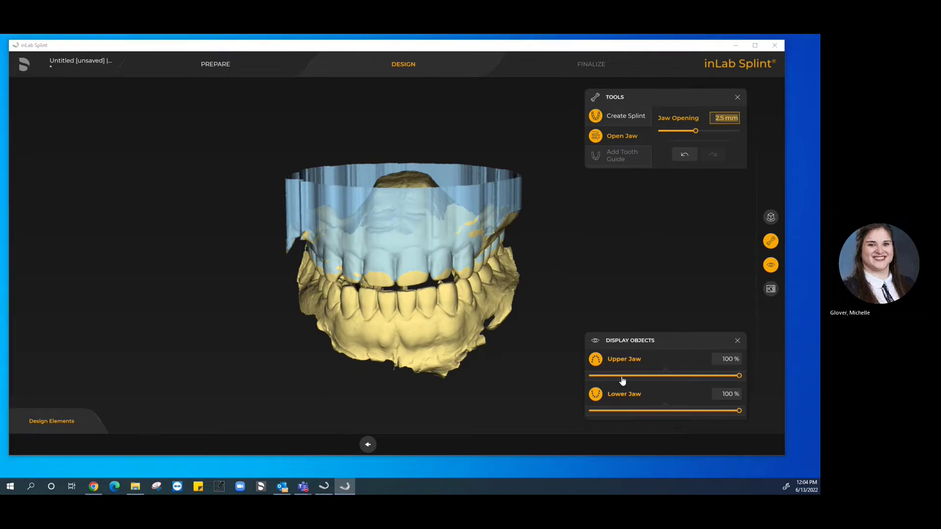
click(596, 395)
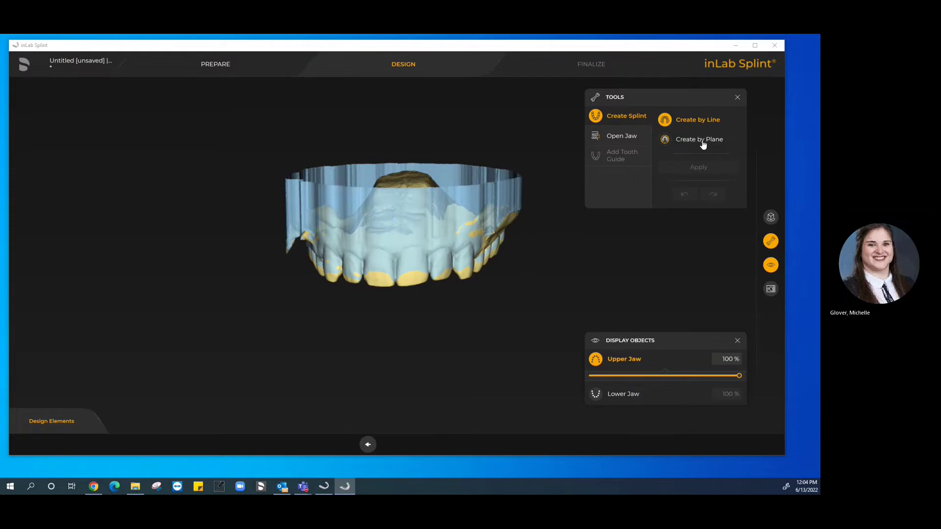
click(665, 140)
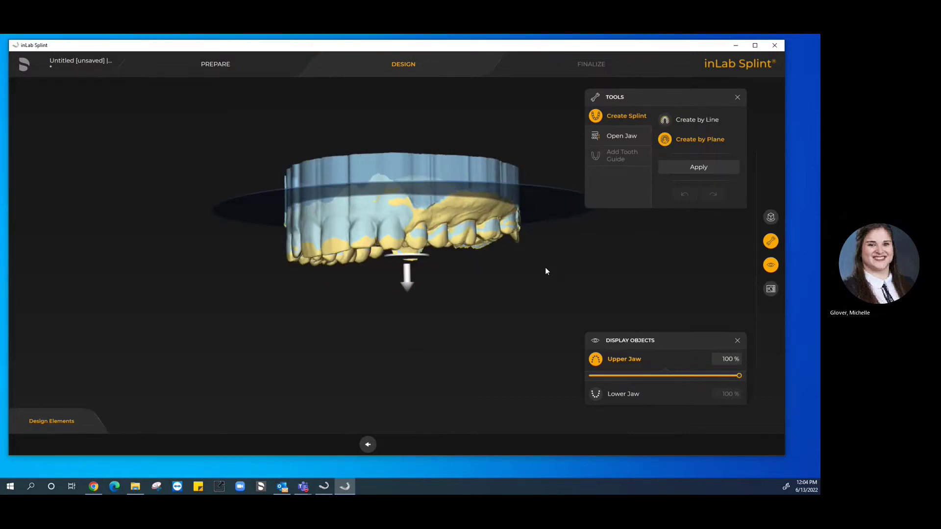
mouse_move(406, 276)
mouse_down()
mouse_move(407, 300)
mouse_move(383, 292)
mouse_move(408, 289)
mouse_up()
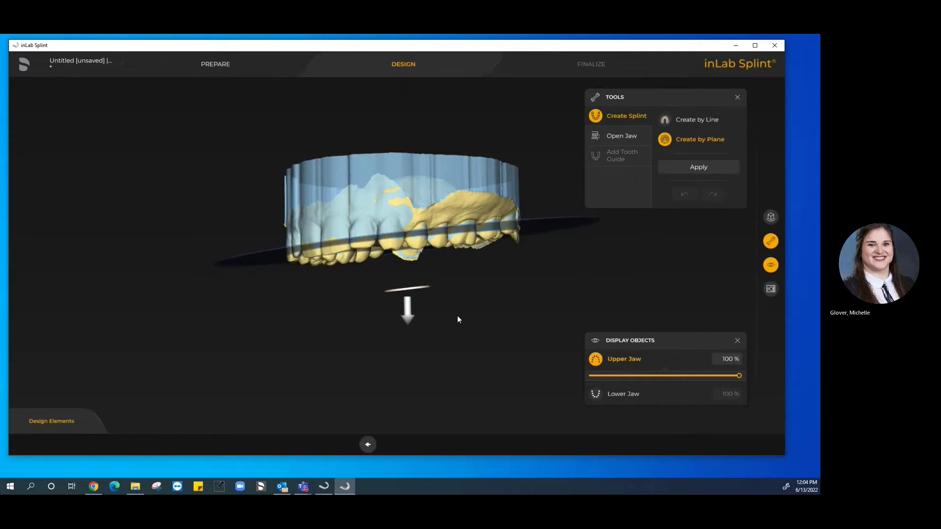
drag(457, 316, 446, 236)
middle_drag(446, 236, 455, 203)
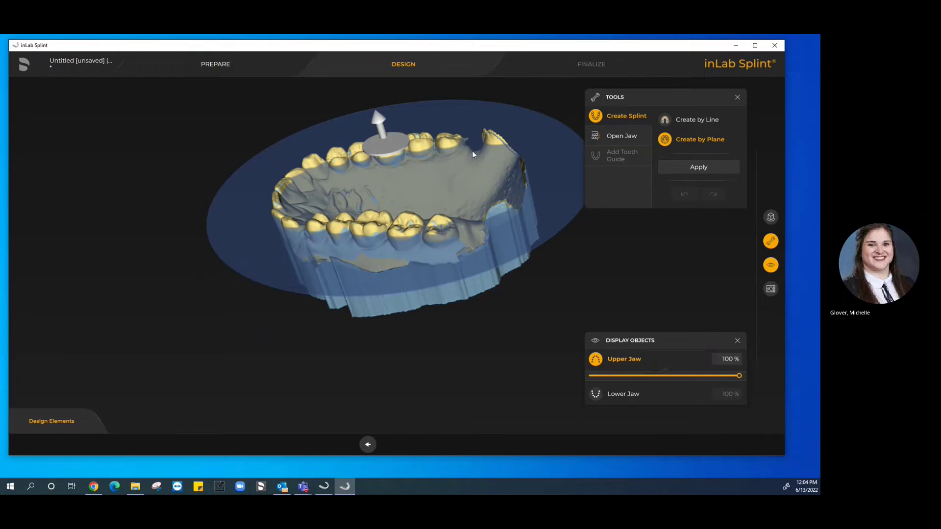
middle_drag(472, 153, 470, 295)
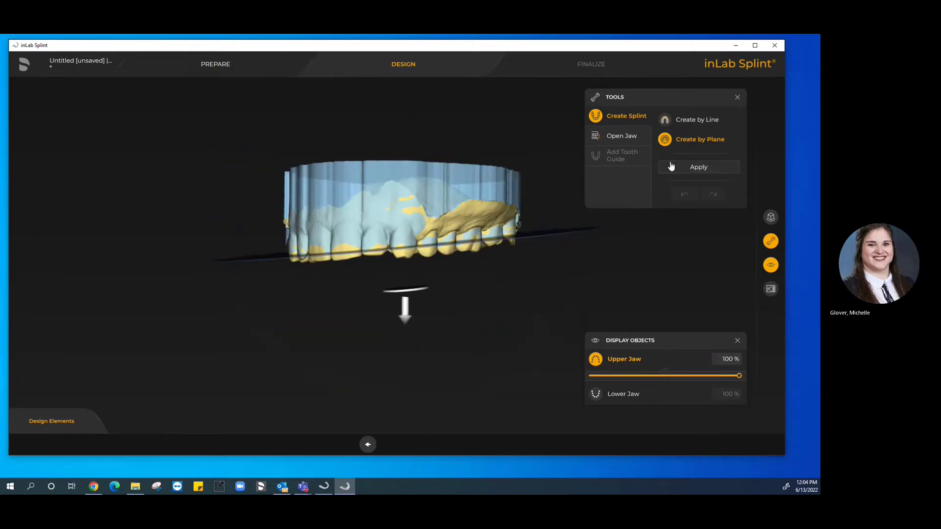
Start the splint outline with Create by Line, tracing the outer tooth surfaces from a central incisor back to the rearmost molar on one side.
click(672, 166)
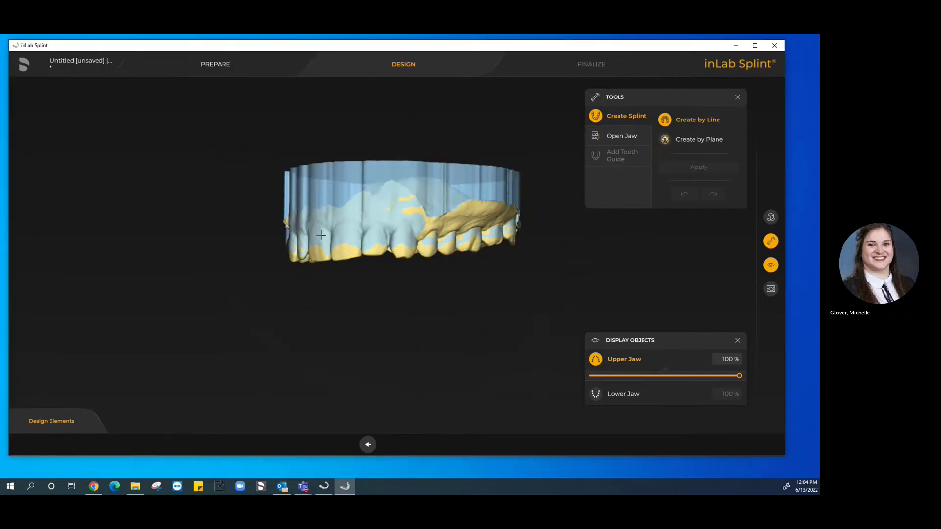
middle_drag(320, 235, 339, 235)
scroll(399, 252, up, 2)
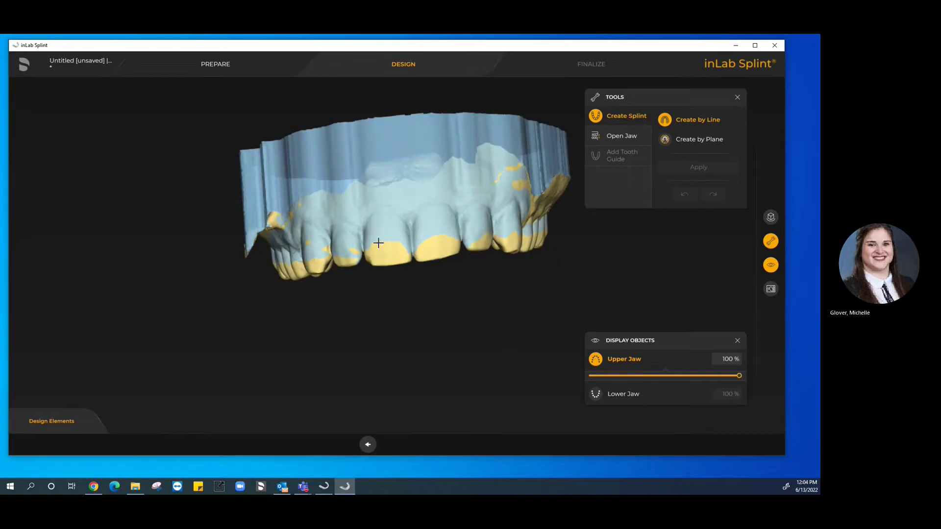
click(378, 243)
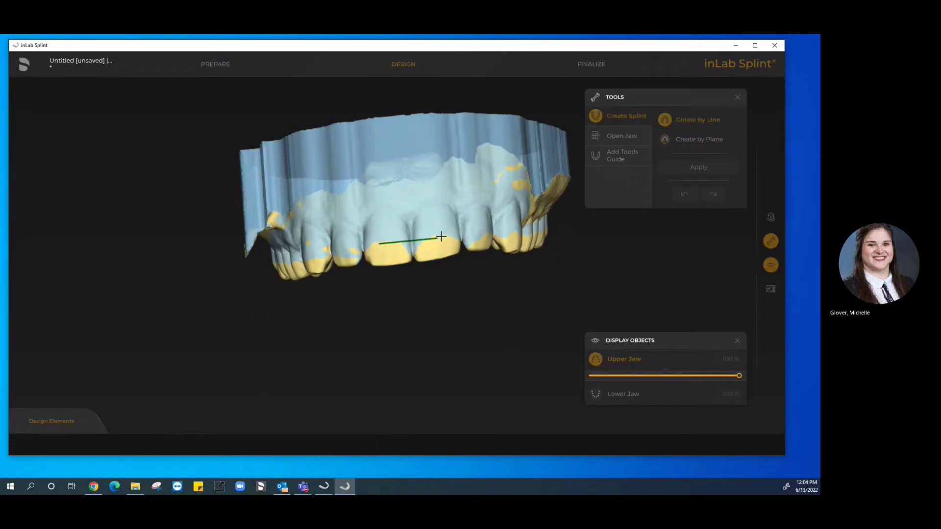
click(476, 231)
middle_drag(504, 228, 461, 236)
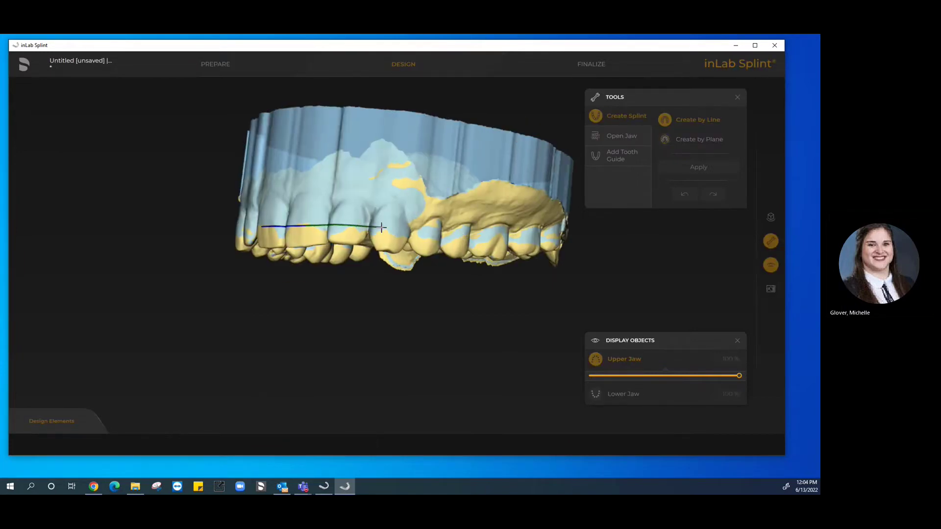
click(414, 235)
click(548, 238)
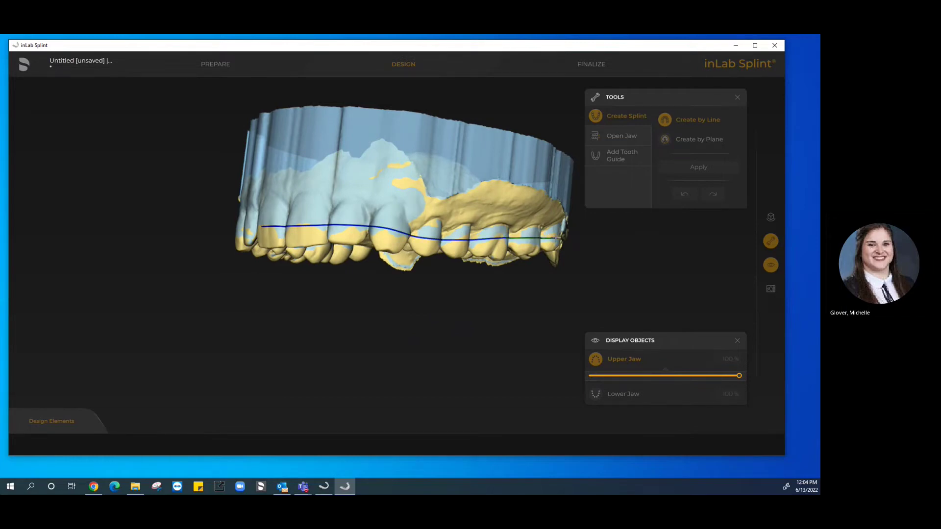
Undo the last outline points and reroute the line between the last two molars, leaving out the rearmost molar.
right_drag(558, 239, 513, 160)
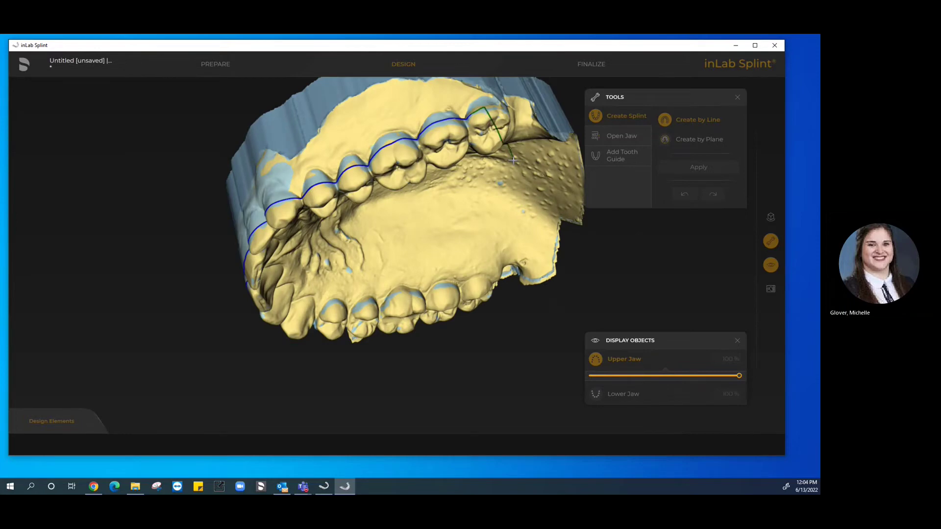
right_drag(357, 140, 349, 109)
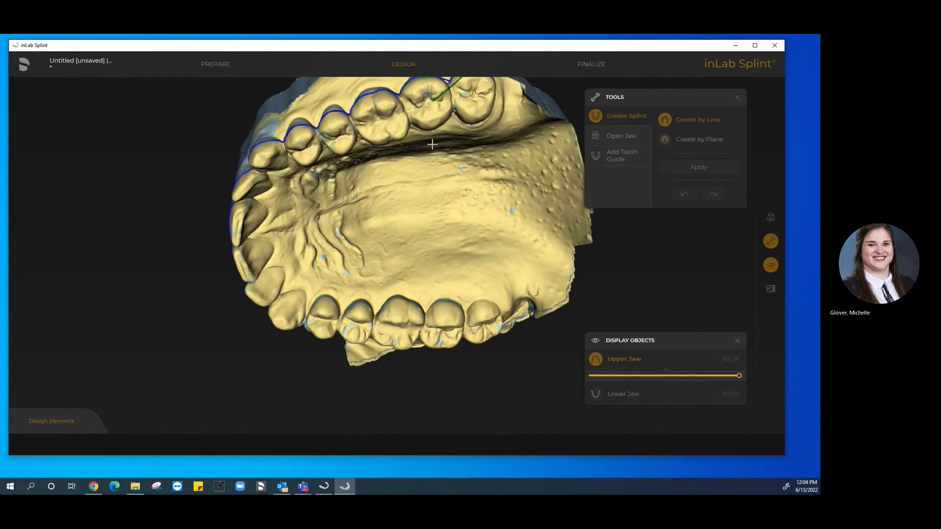
middle_drag(432, 144, 438, 261)
scroll(484, 229, up, 5)
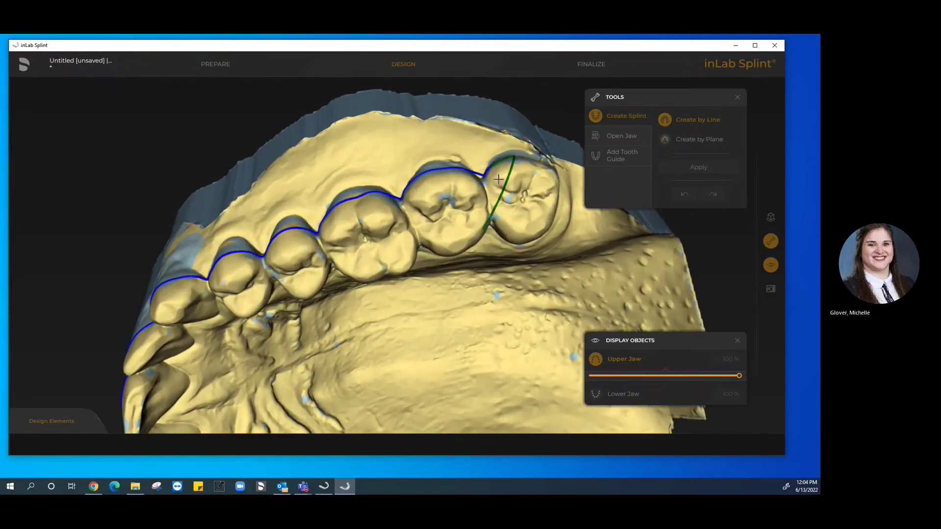
click(513, 158)
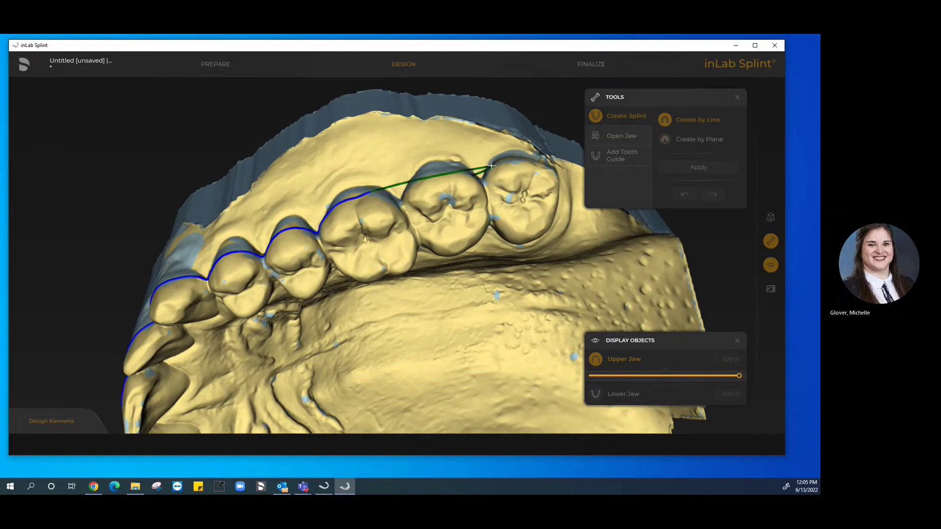
key(ctrl+z)
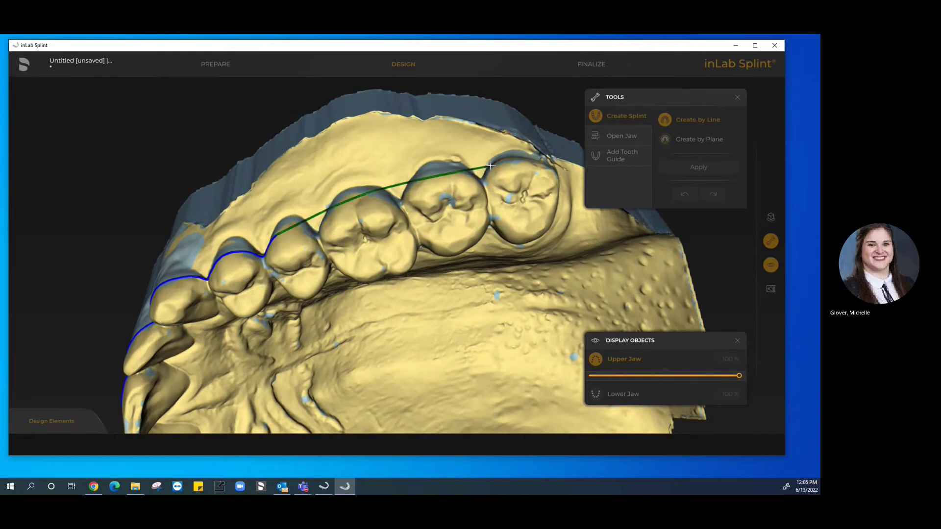
click(448, 170)
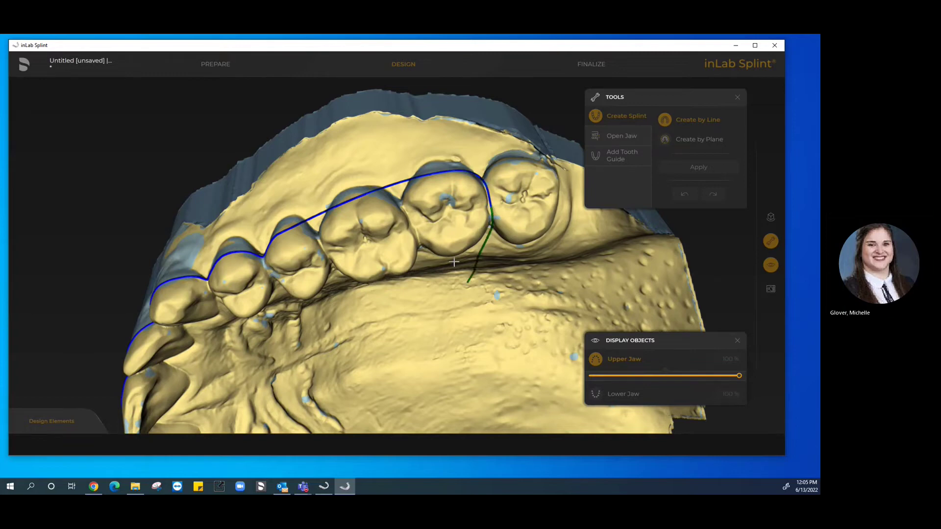
Continue the splint outline along the palatal side of the same back teeth and around behind the front teeth.
middle_drag(463, 288, 443, 232)
click(428, 201)
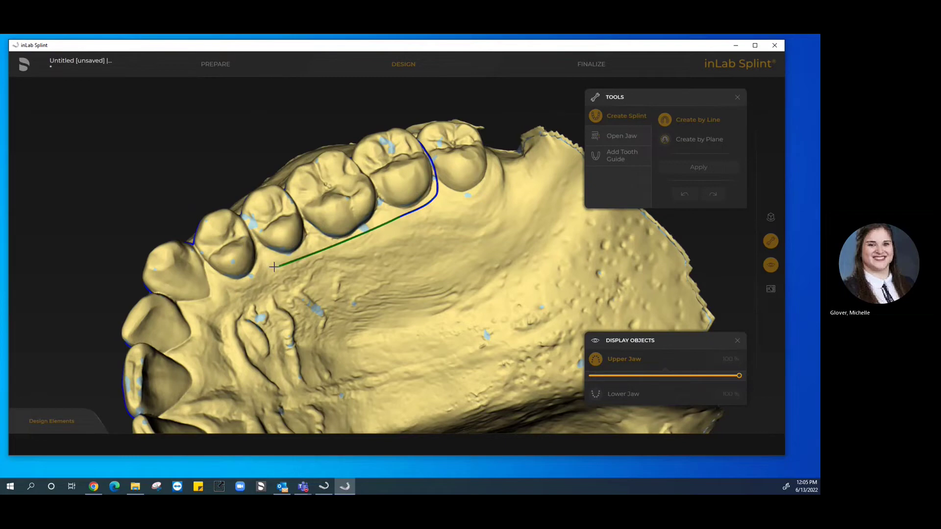
click(217, 297)
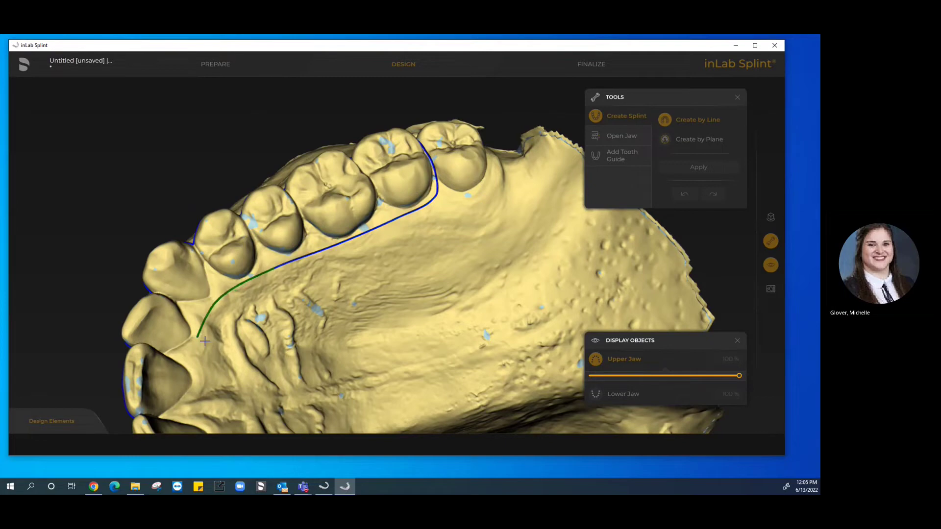
click(204, 341)
scroll(218, 347, down, 4)
middle_drag(334, 328, 317, 256)
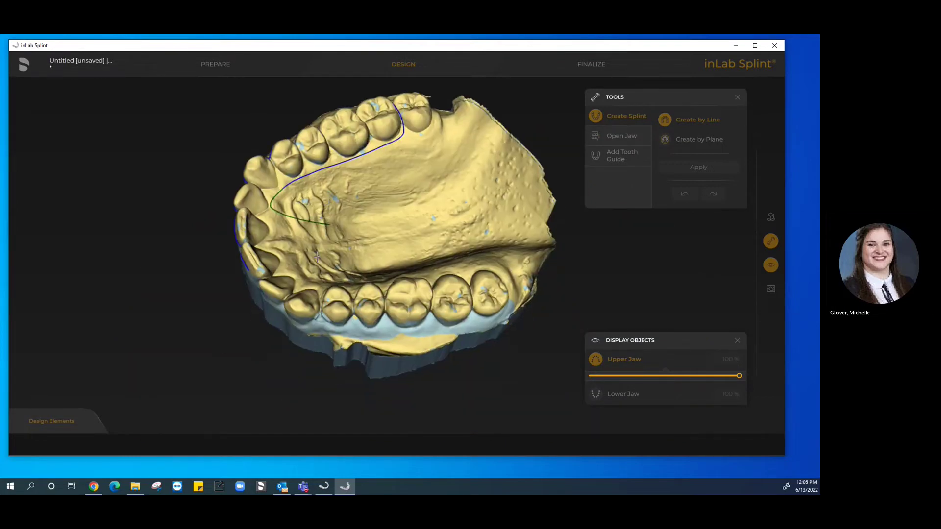
scroll(317, 256, up, 5)
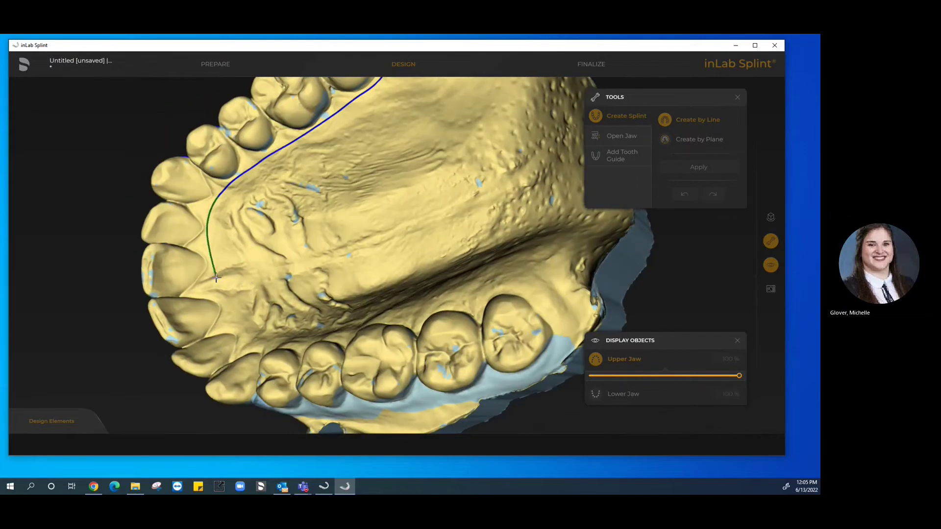
click(215, 277)
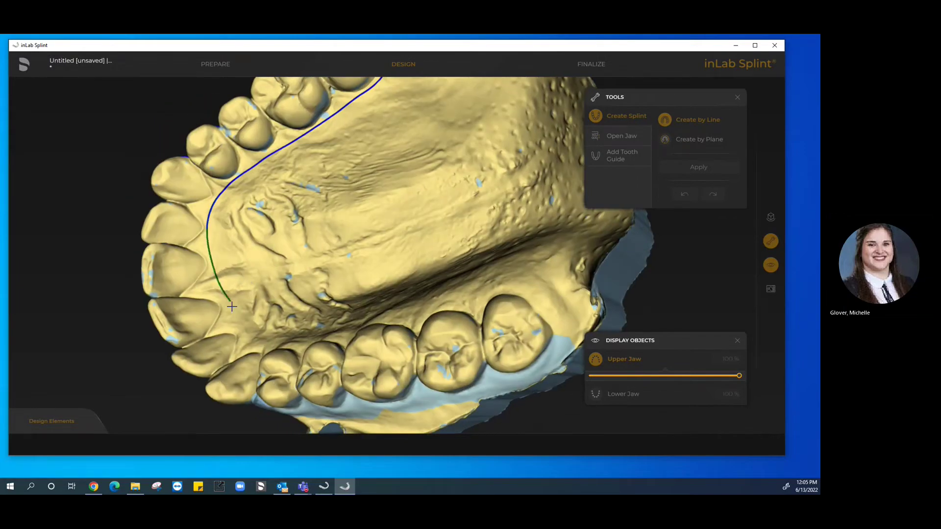
click(261, 344)
Extend the outline along the palatal side of the opposite back teeth and cross between the last two molars.
right_drag(463, 300, 478, 324)
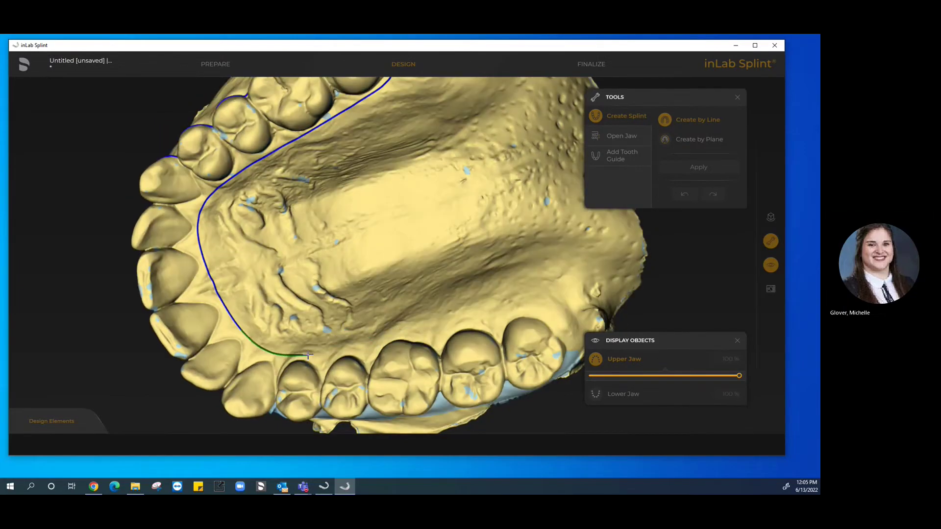
click(308, 355)
click(365, 349)
click(474, 328)
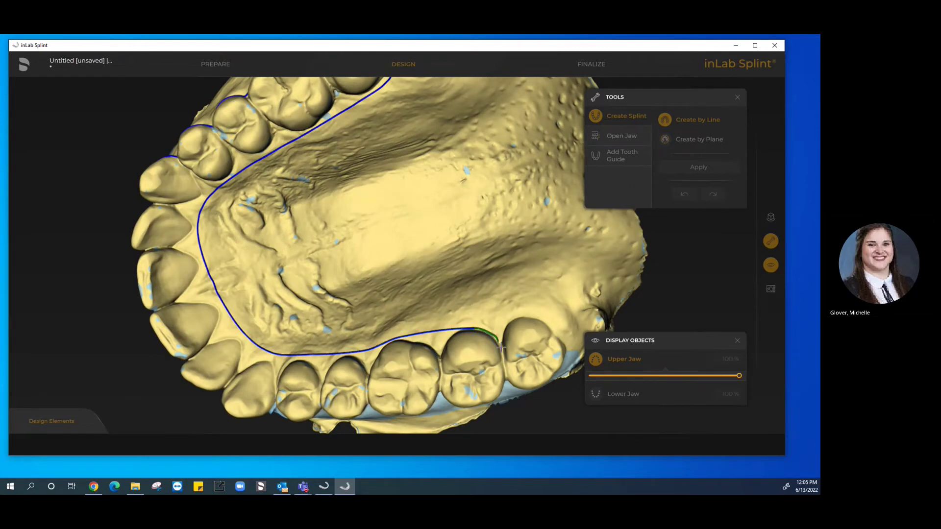
click(502, 364)
Trace the outer surfaces of the opposite back teeth and the front teeth, closing the outline at its starting point to generate the splint.
middle_drag(490, 411, 468, 340)
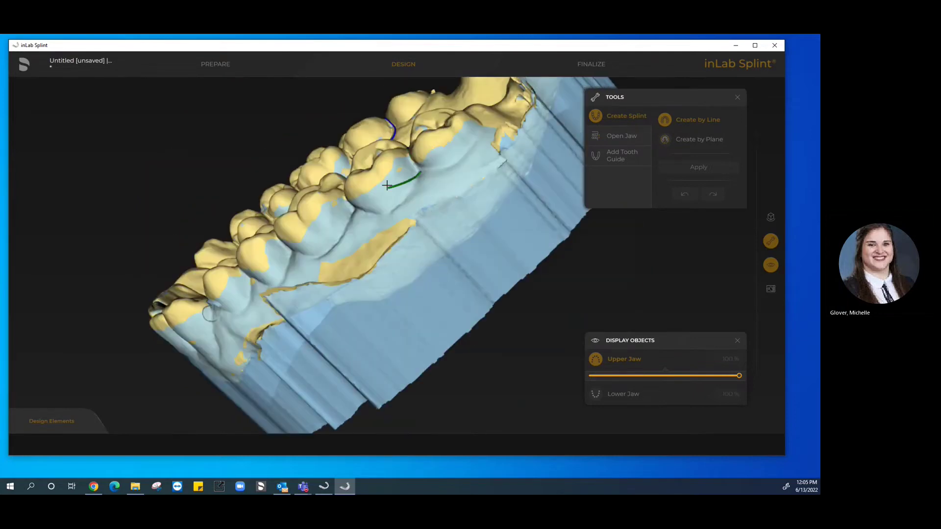
right_drag(402, 177, 439, 210)
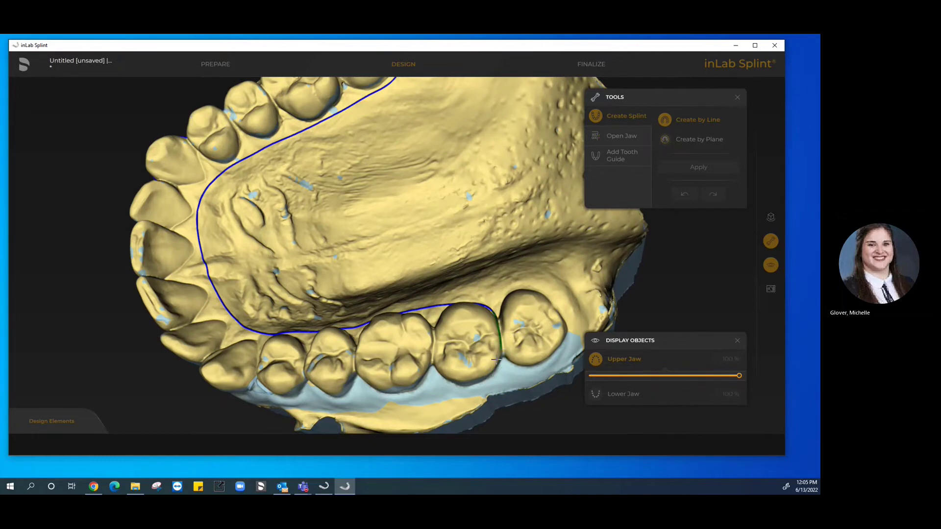
right_drag(482, 363, 451, 287)
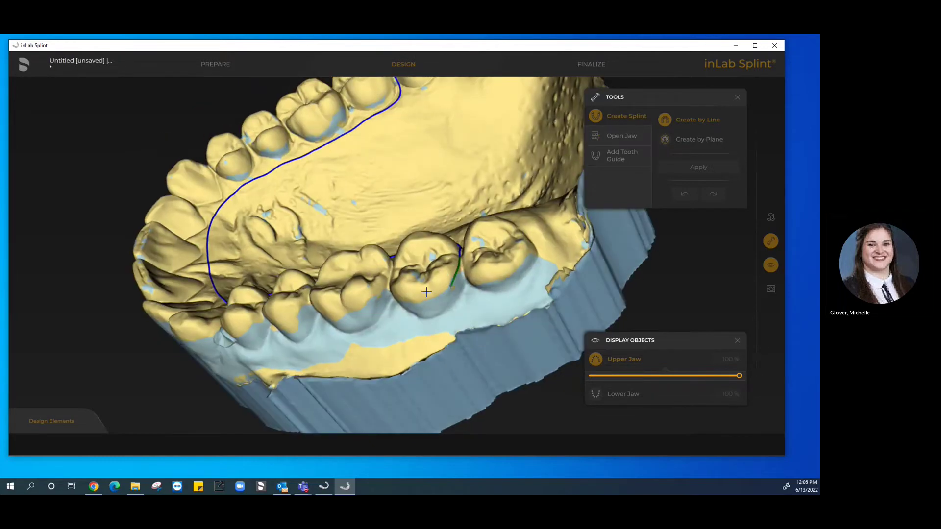
click(451, 287)
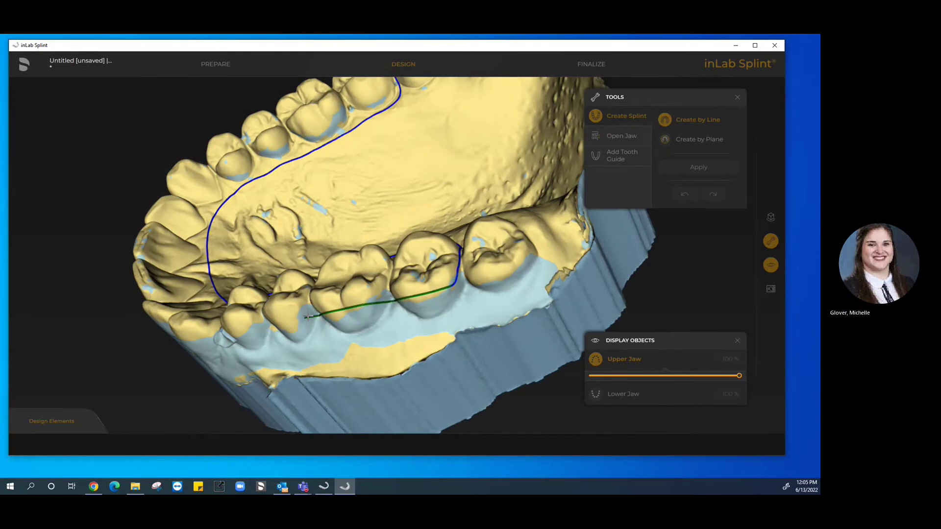
right_drag(308, 317, 356, 258)
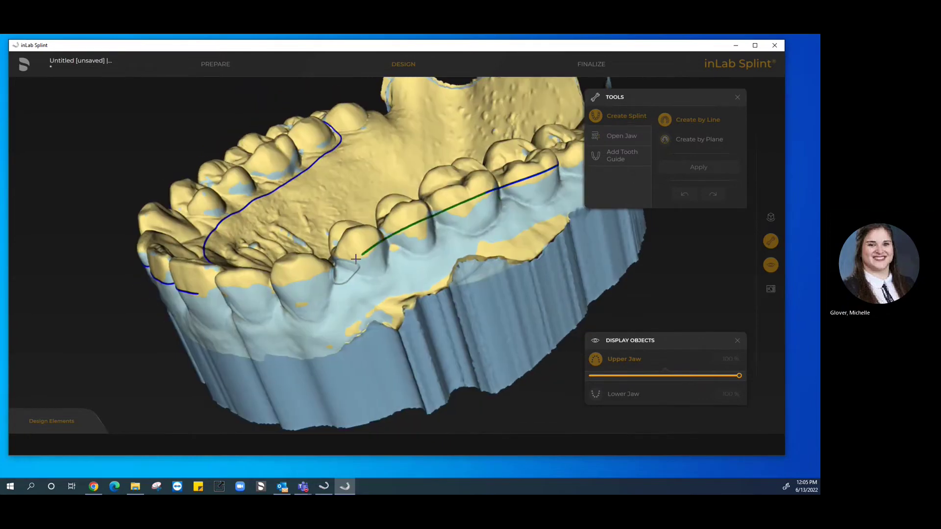
click(294, 283)
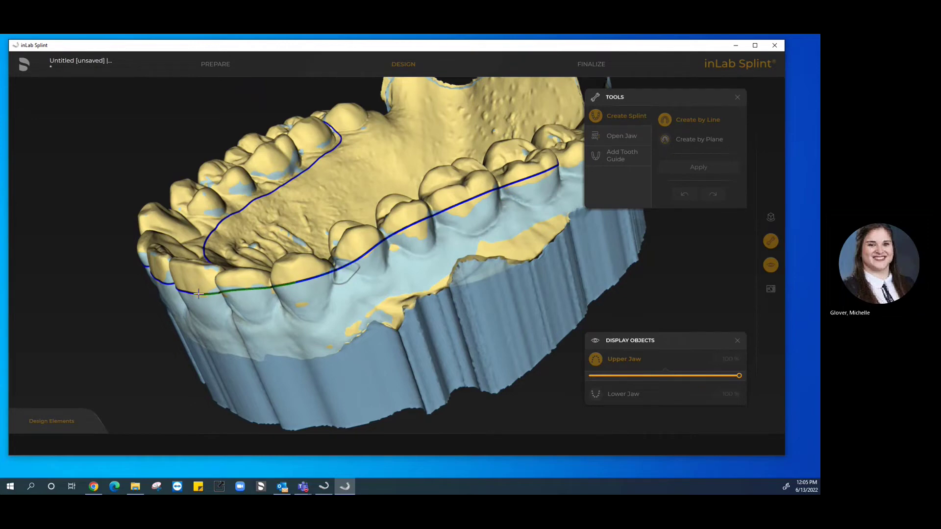
click(208, 296)
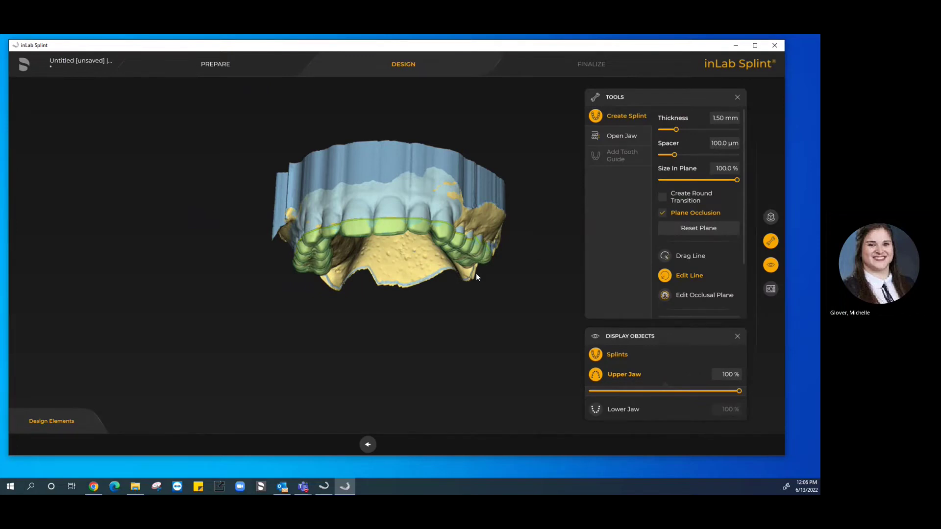
Redraw the splint margin along the outer surfaces of one side's back teeth with Edit Line and recompute the splint shape.
middle_drag(520, 217, 501, 216)
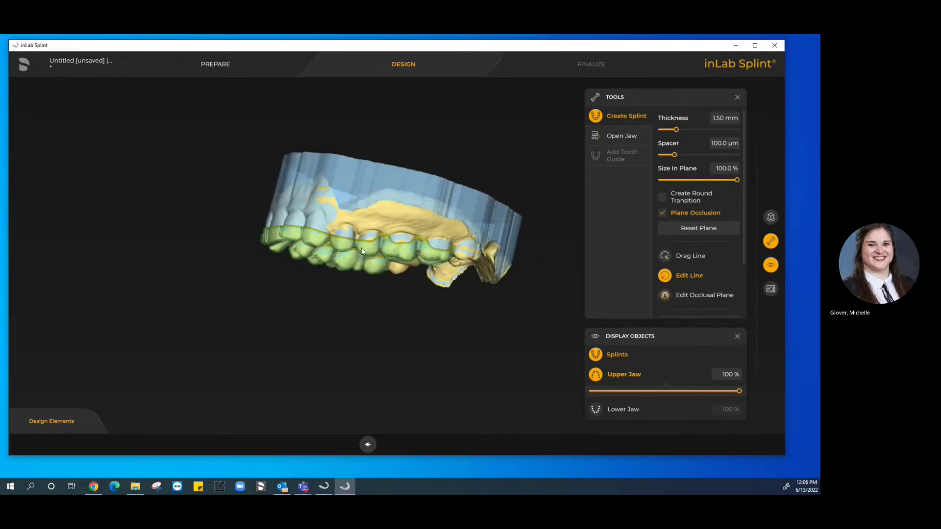
drag(358, 238, 396, 244)
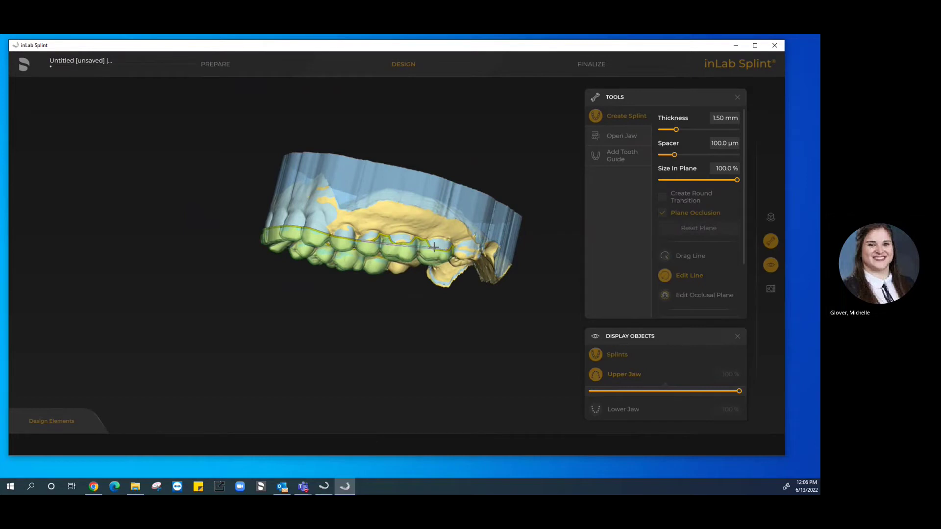
double_click(455, 249)
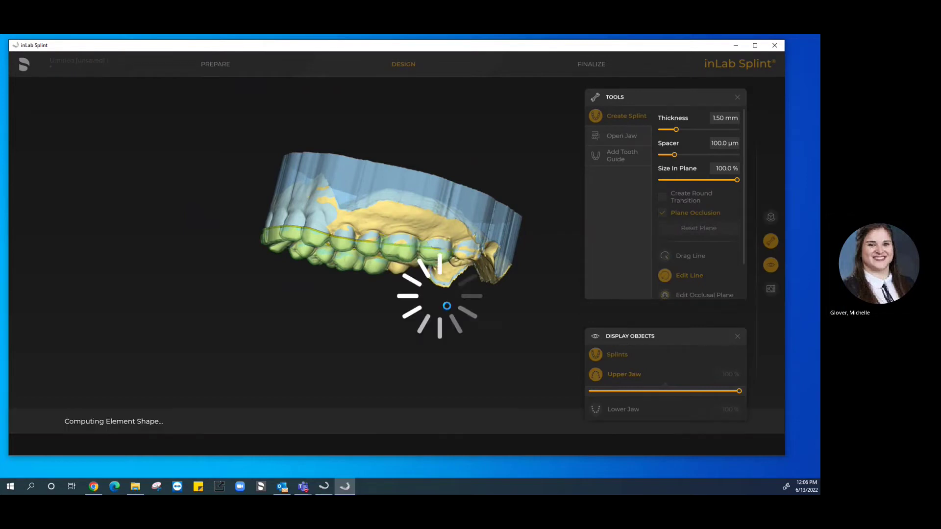
drag(354, 299, 366, 252)
middle_drag(366, 253, 539, 230)
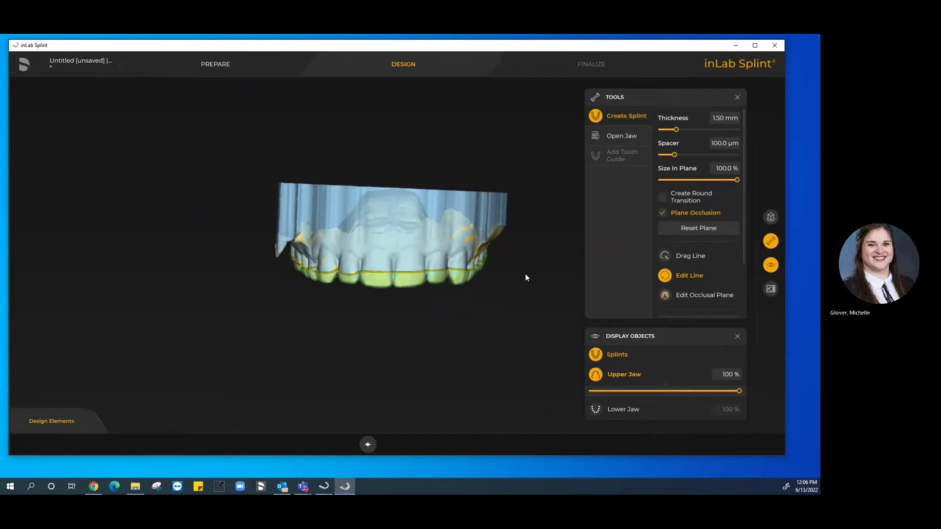
mouse_move(525, 274)
middle_down()
mouse_move(460, 268)
mouse_move(538, 257)
mouse_move(519, 272)
middle_up()
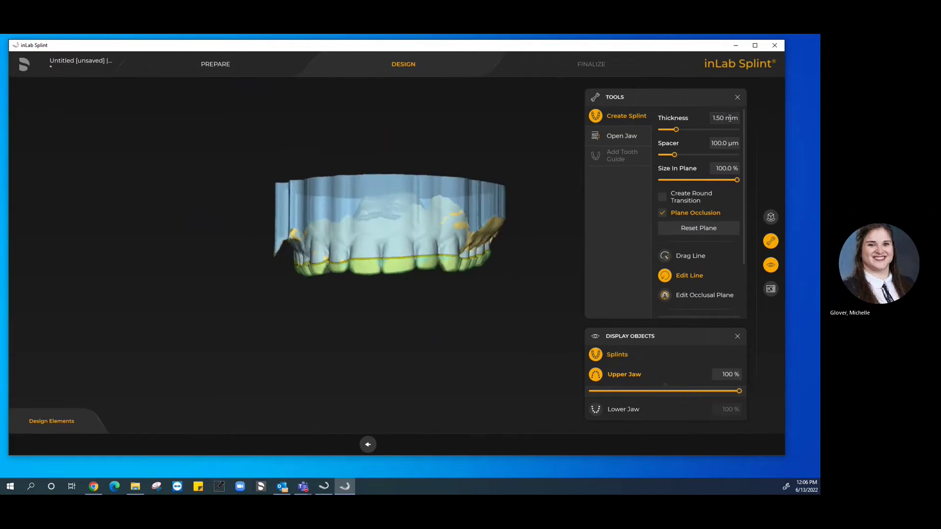
Redraw the splint margin along the outer surfaces of the opposite side's back teeth with Edit Line and recompute the shape.
middle_drag(559, 240, 571, 239)
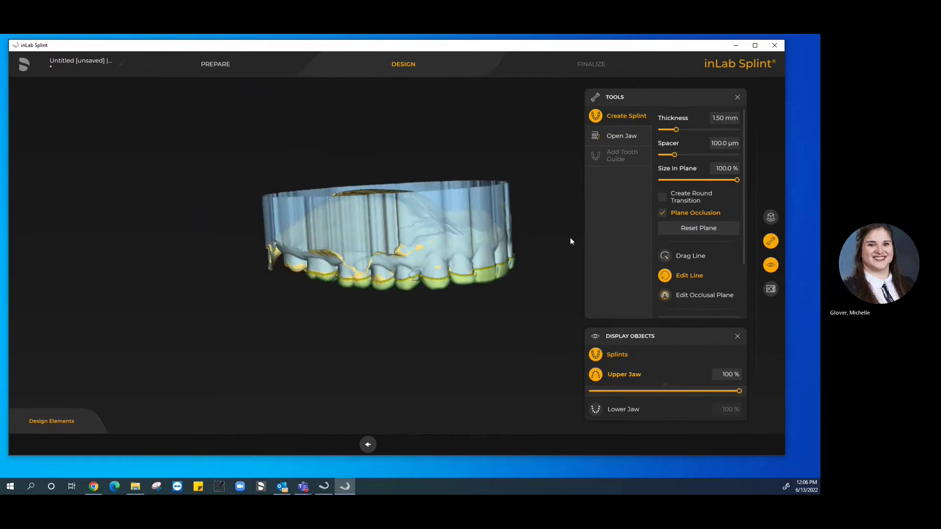
middle_drag(346, 334, 355, 315)
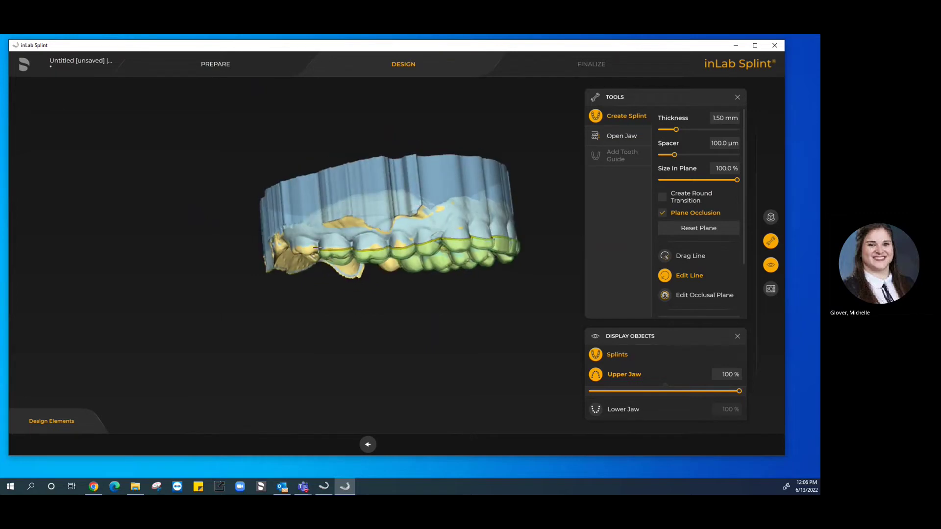
drag(318, 248, 372, 245)
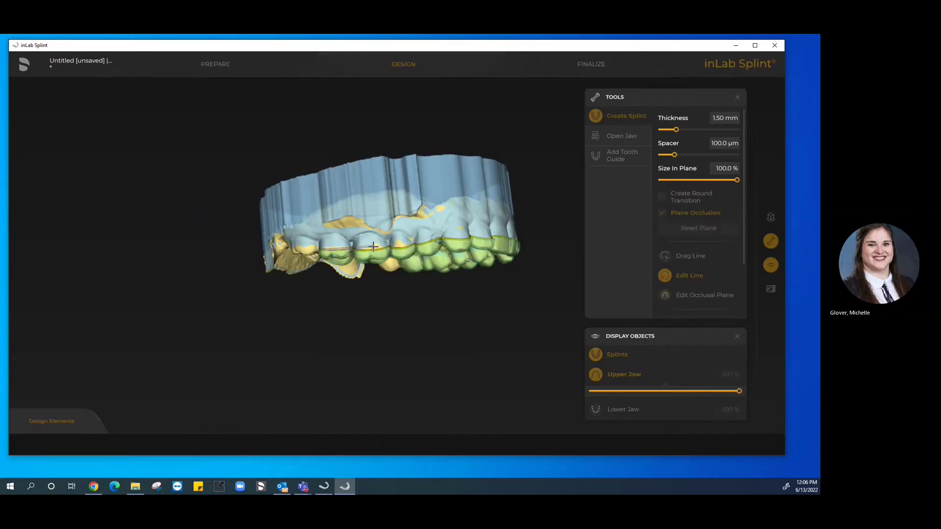
double_click(432, 240)
scroll(534, 208, down, 3)
middle_drag(533, 208, 458, 219)
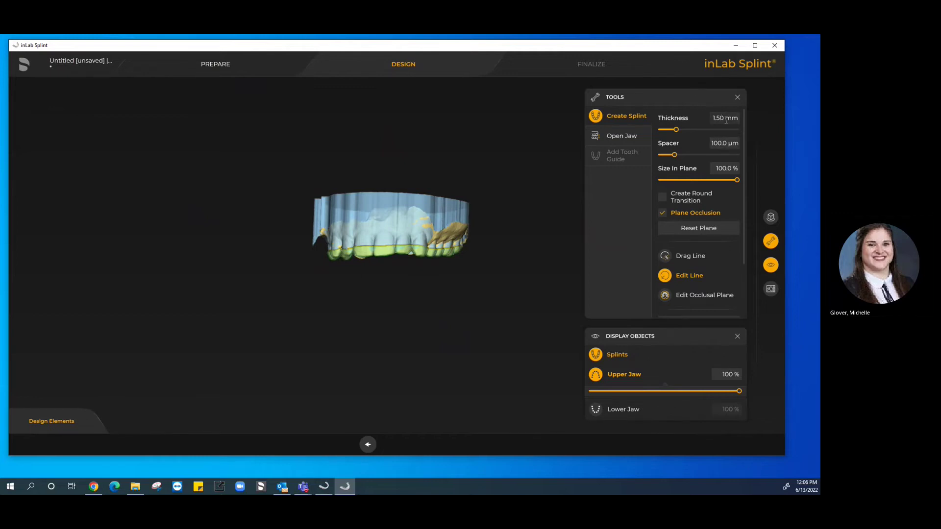
Turn on Create Round Transition with Plane Occlusion enabled, and apply the settings to build the splint.
click(662, 215)
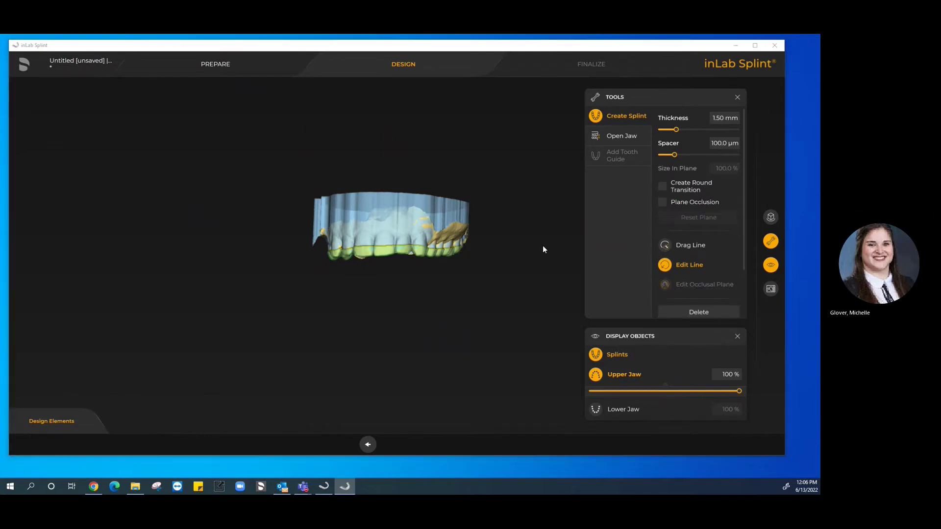
click(663, 200)
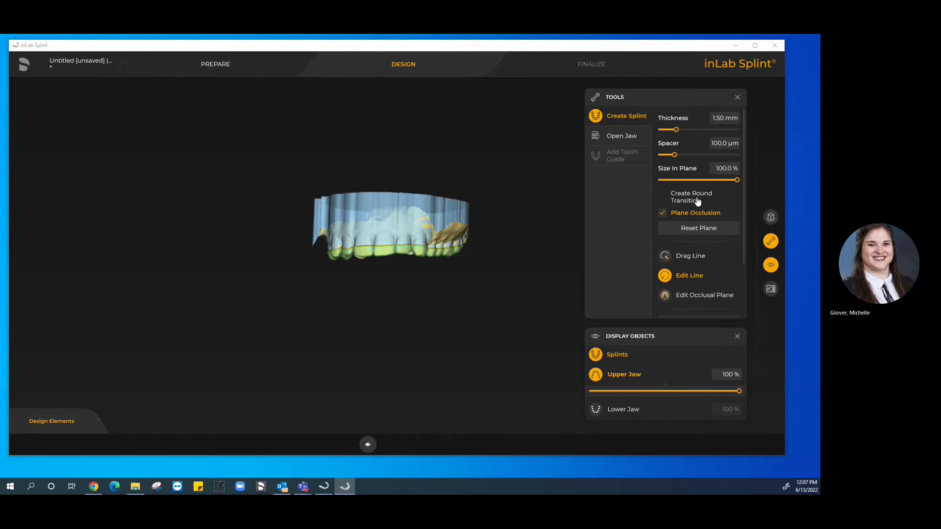
click(665, 200)
scroll(701, 286, down, 3)
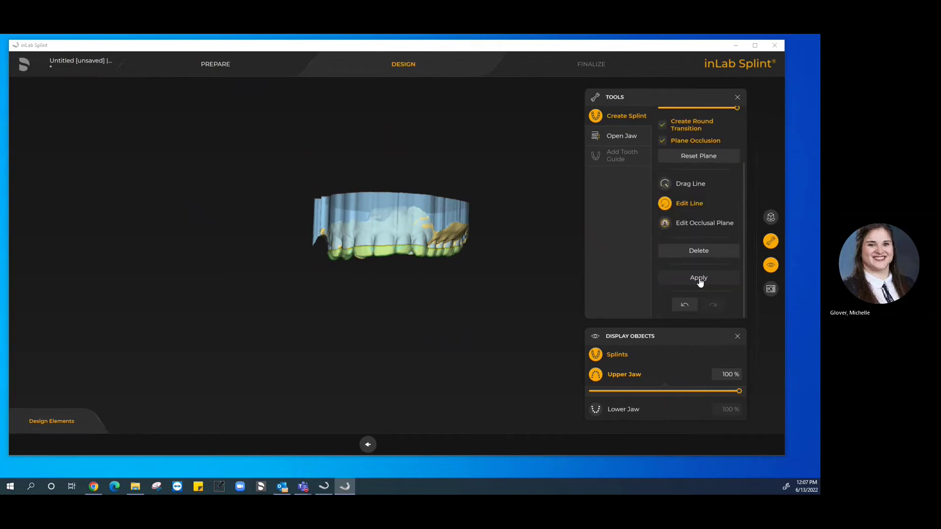
click(698, 279)
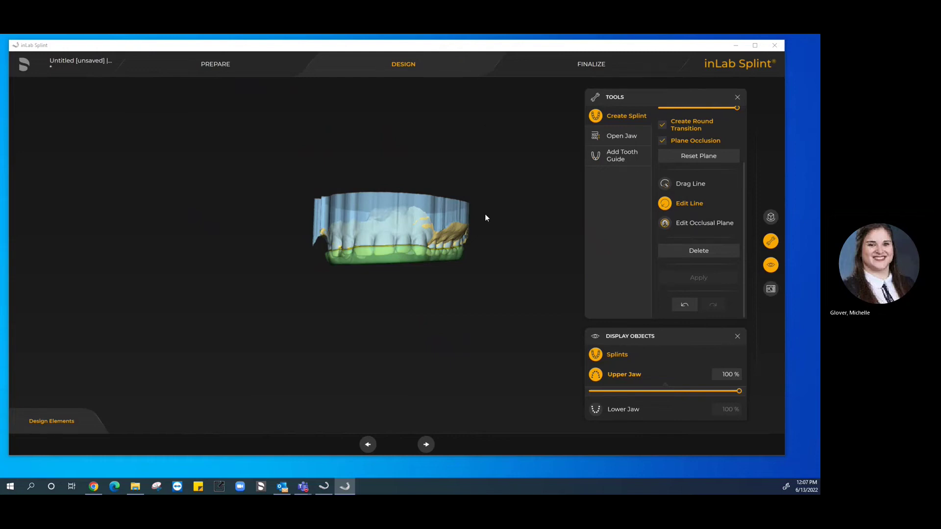
Inspect the built splint from the biting side, advance to the Finalize phase and dismiss the wall thickness notice.
drag(378, 306, 379, 206)
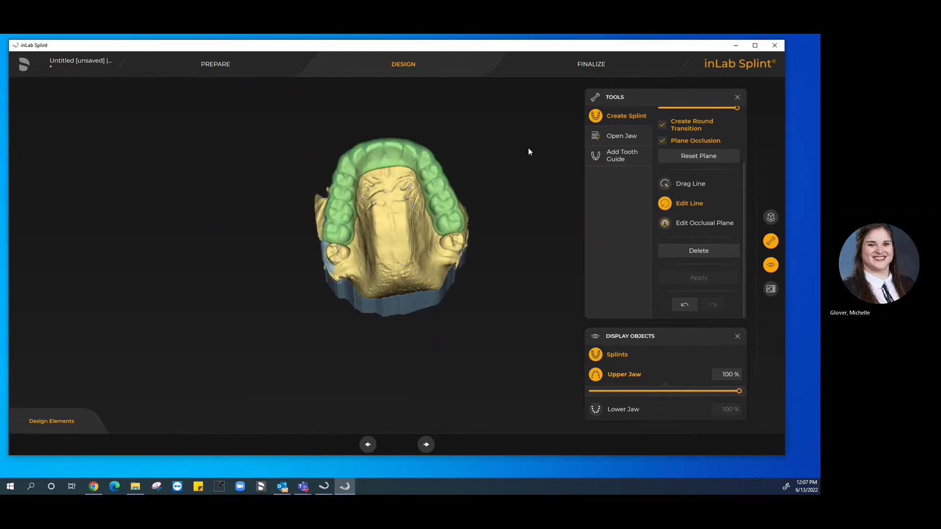
click(590, 69)
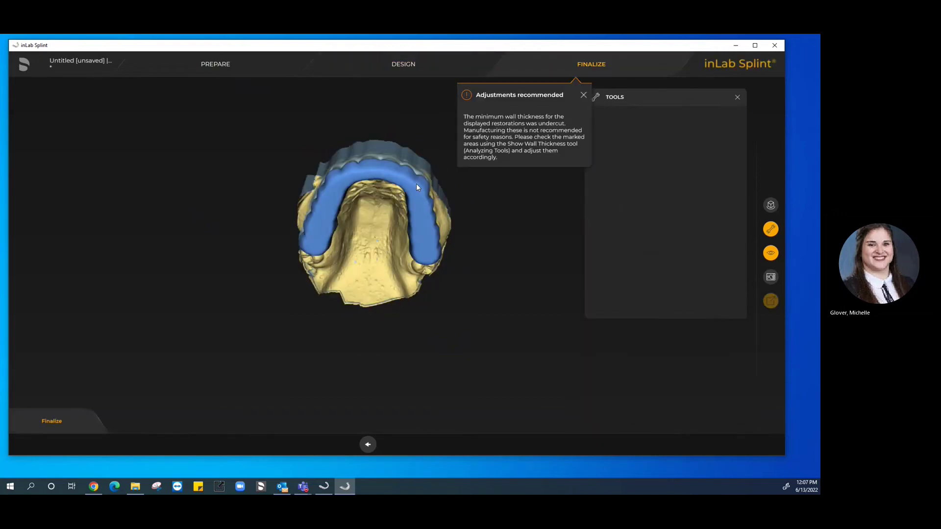
click(583, 95)
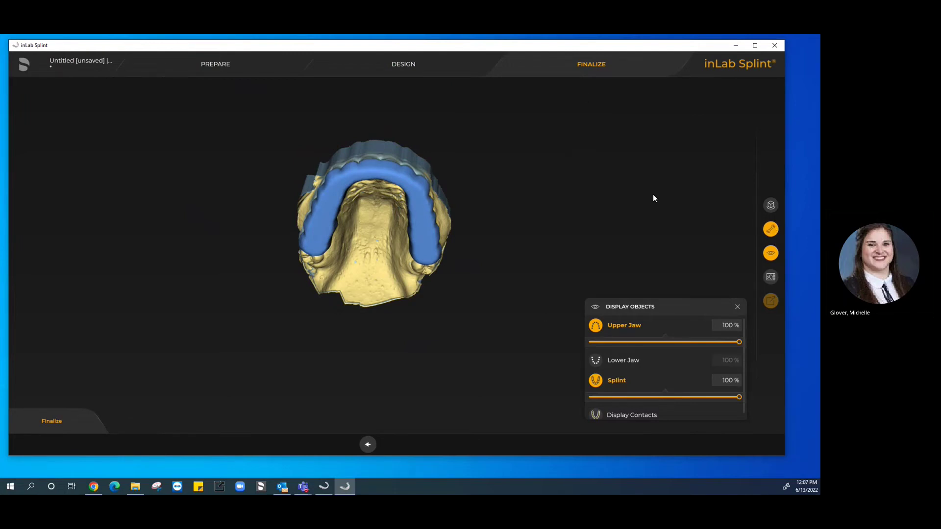
drag(820, 176, 648, 116)
Display the contacts on the splint and examine them across the whole biting surface.
drag(382, 99, 486, 186)
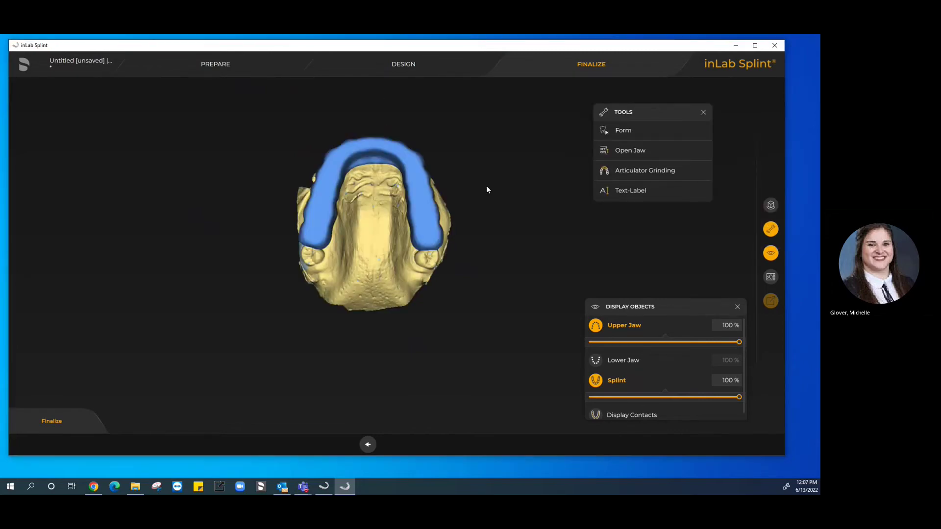
click(608, 417)
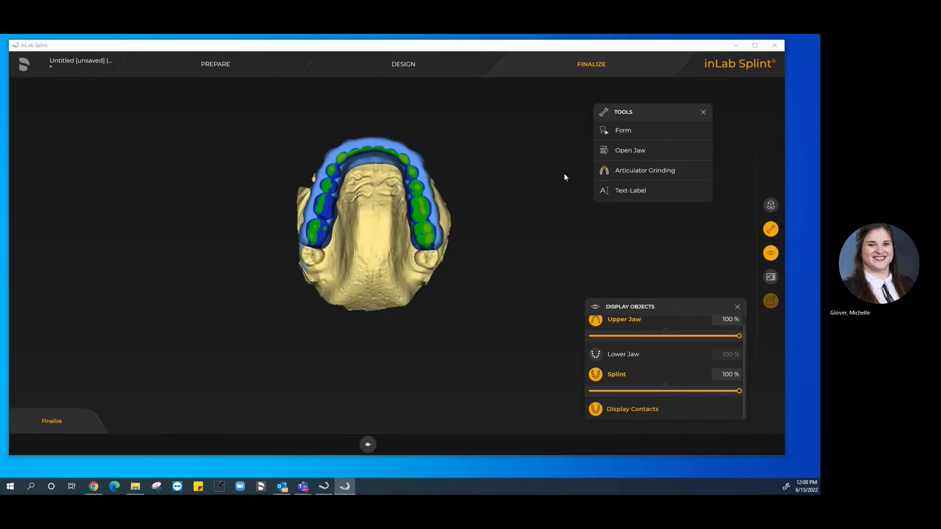
scroll(436, 287, up, 2)
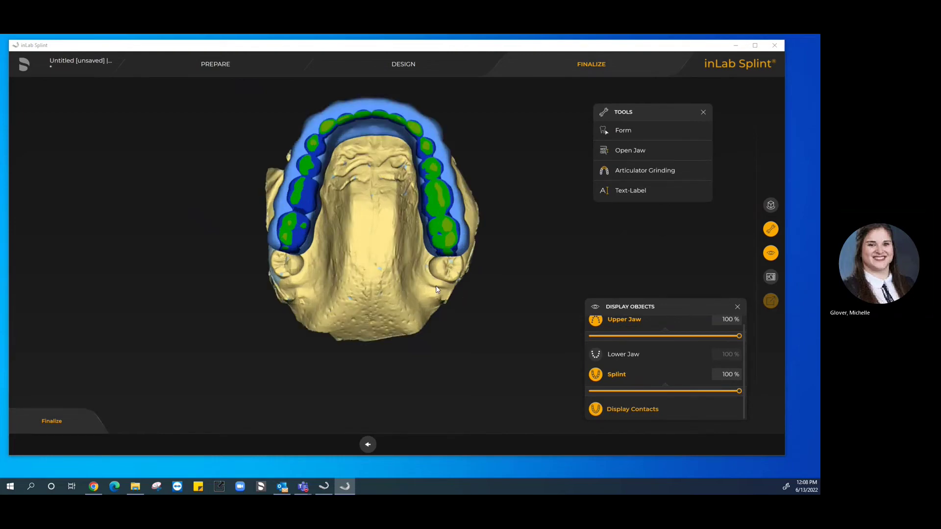
scroll(437, 286, up, 2)
right_drag(371, 193, 365, 247)
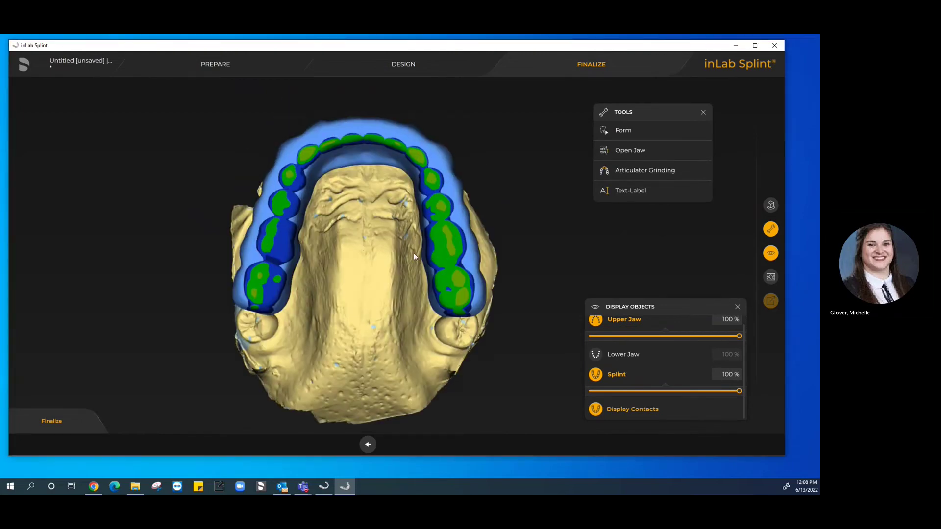
Mark the front section of the splint as an ungrindable area in Articulator Grinding, apply the grinding and close the tool.
click(641, 172)
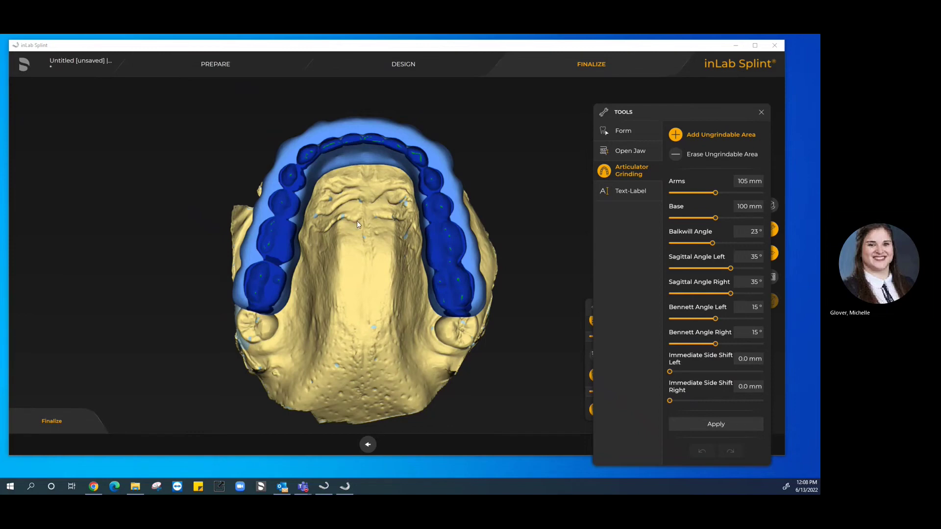
mouse_move(357, 222)
mouse_down()
mouse_move(344, 195)
mouse_move(358, 184)
mouse_move(368, 196)
mouse_move(371, 240)
mouse_move(377, 229)
mouse_up()
mouse_move(317, 160)
mouse_down()
mouse_move(367, 136)
mouse_move(407, 149)
mouse_move(432, 177)
mouse_move(353, 157)
mouse_move(308, 162)
mouse_up()
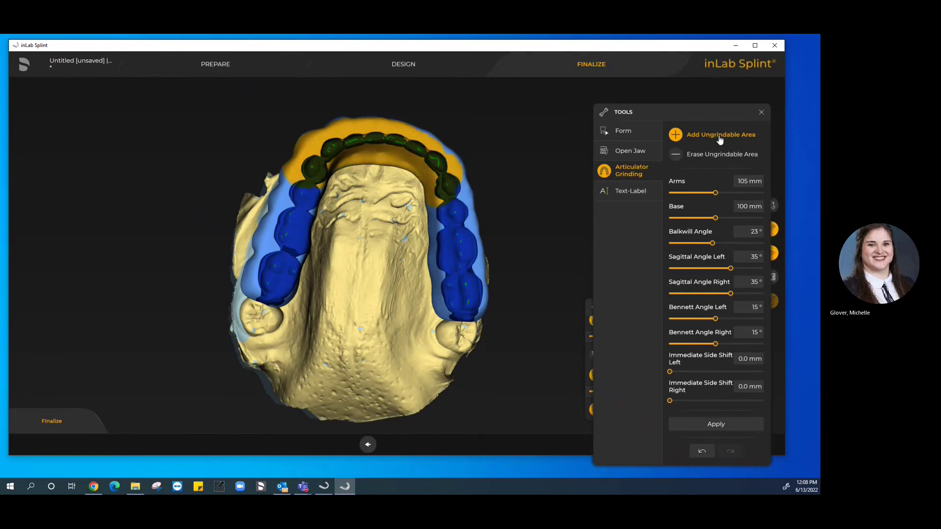
click(716, 424)
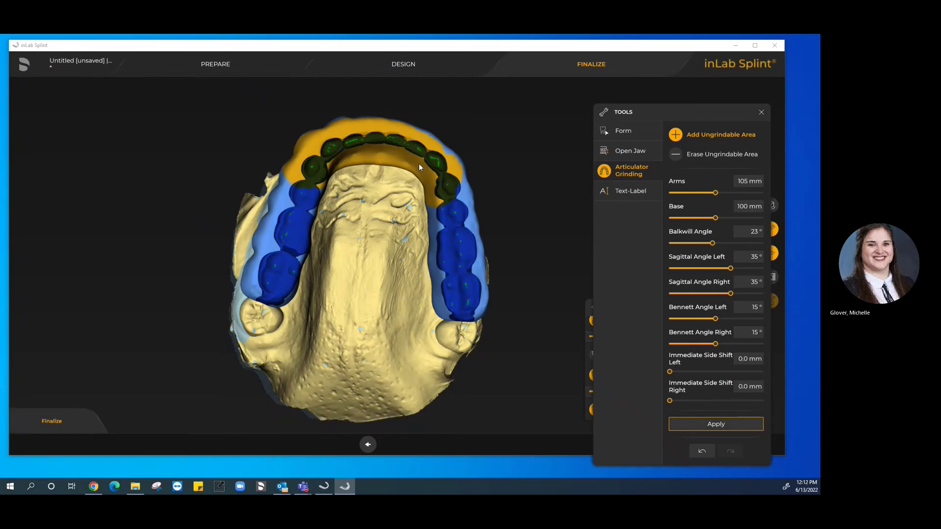
drag(393, 255, 380, 240)
click(630, 176)
click(630, 176)
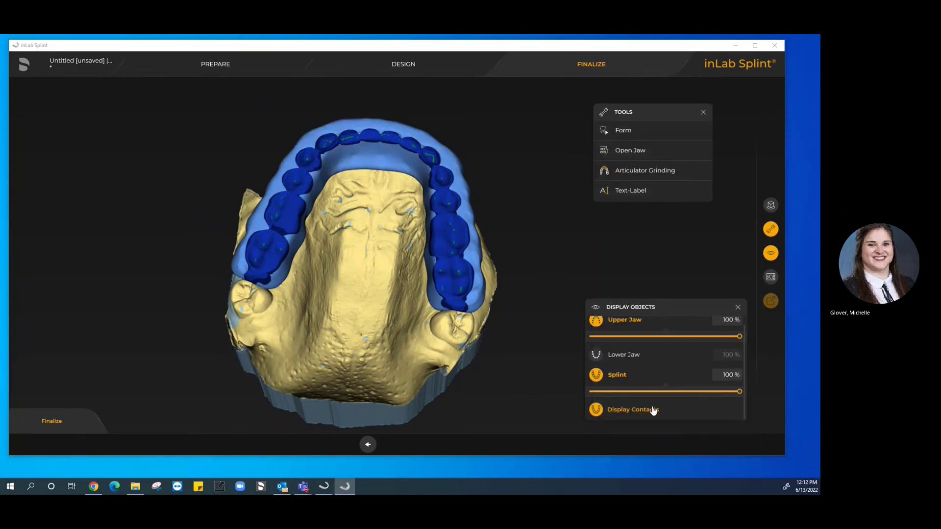
Smooth the splint's biting surface with the Form tool at 5.00 mm size and 68% strength.
click(622, 130)
click(676, 155)
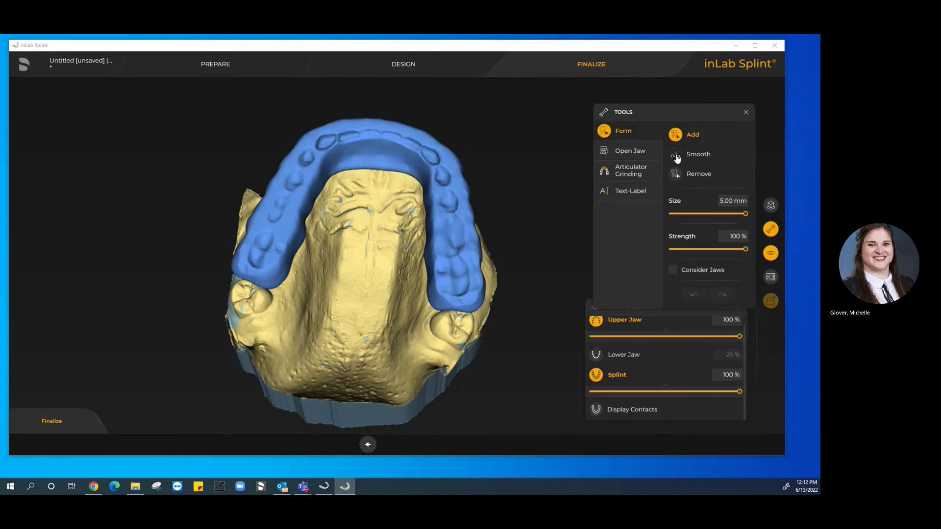
mouse_move(463, 295)
mouse_down()
mouse_move(468, 272)
mouse_move(443, 279)
mouse_move(458, 237)
mouse_move(454, 193)
mouse_move(422, 157)
mouse_move(332, 151)
mouse_move(294, 174)
mouse_move(272, 268)
mouse_move(252, 257)
mouse_move(266, 250)
mouse_move(307, 154)
mouse_move(356, 131)
mouse_move(431, 152)
mouse_move(436, 179)
mouse_move(298, 208)
mouse_move(276, 265)
mouse_move(250, 267)
mouse_move(476, 310)
mouse_up()
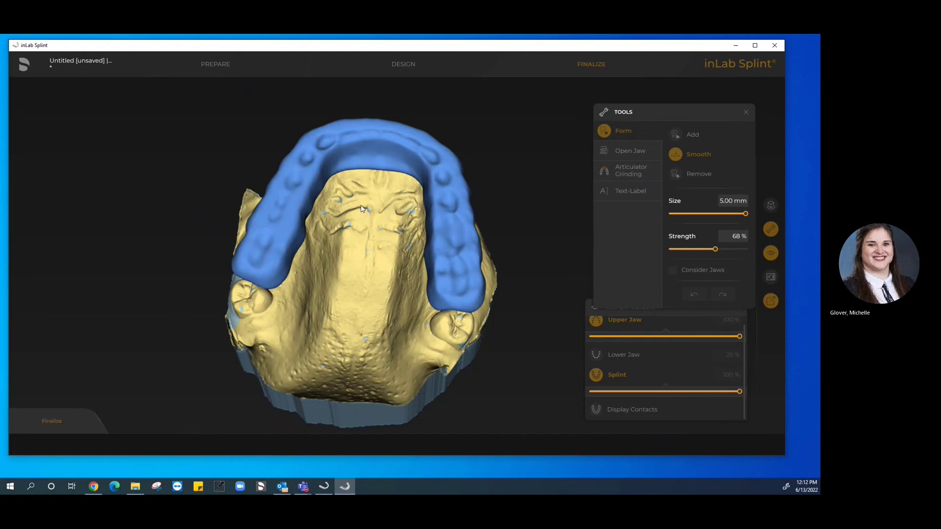
Place a recessed "Demo" text label with a 3.00 mm font size on the splint's palatal surface behind the front teeth.
drag(364, 226, 359, 286)
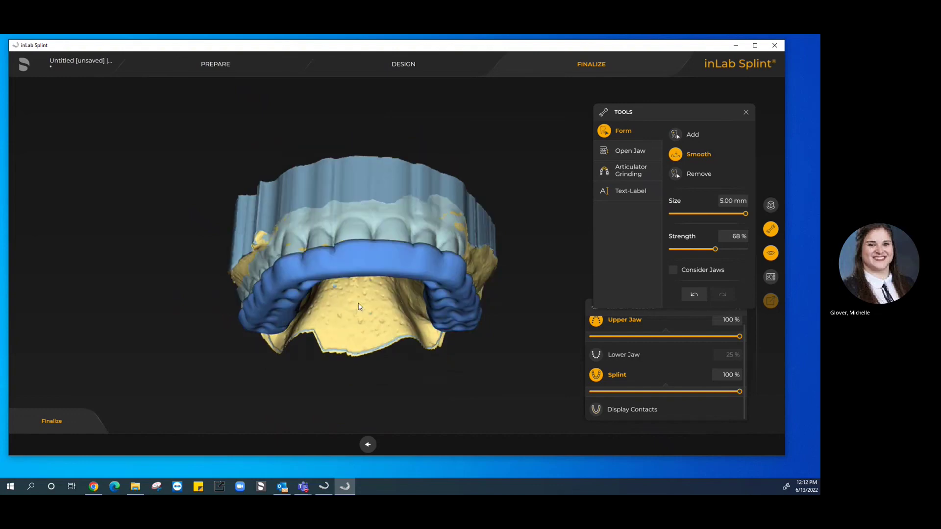
middle_drag(358, 305, 384, 92)
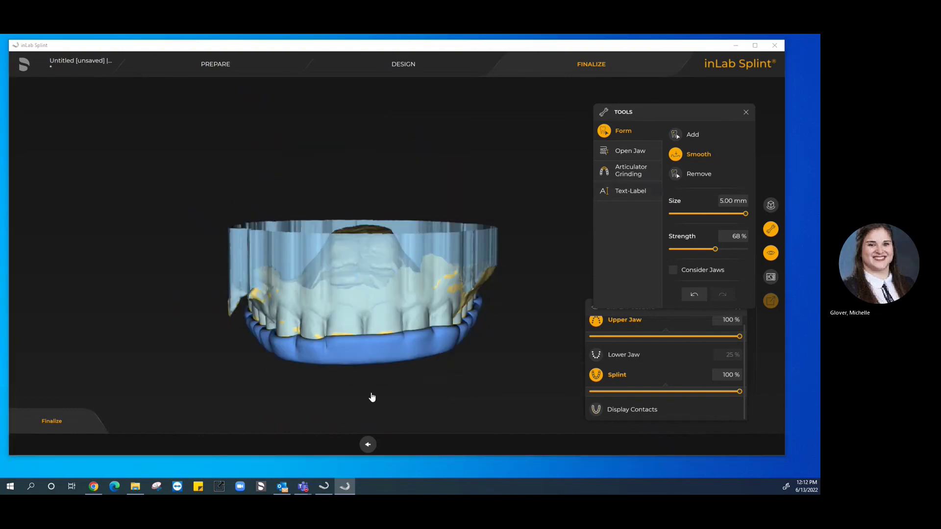
middle_drag(460, 246, 532, 269)
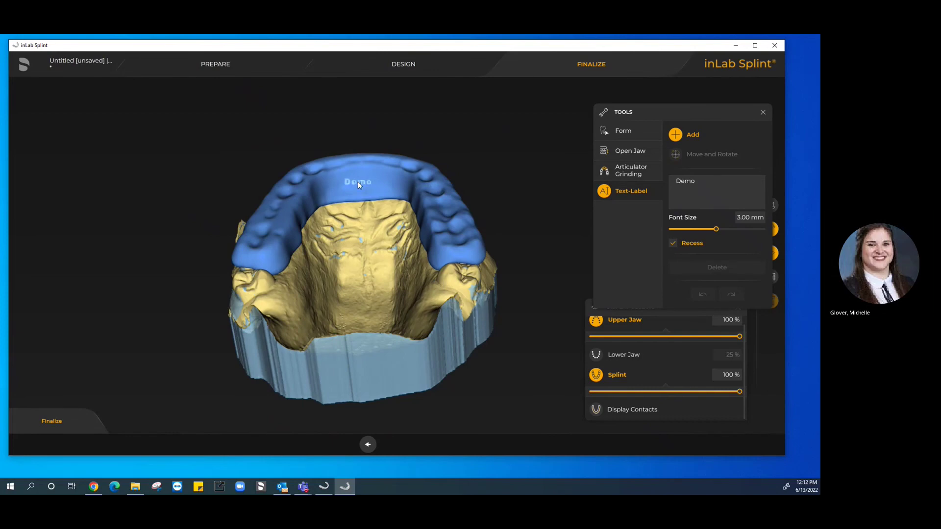
click(358, 181)
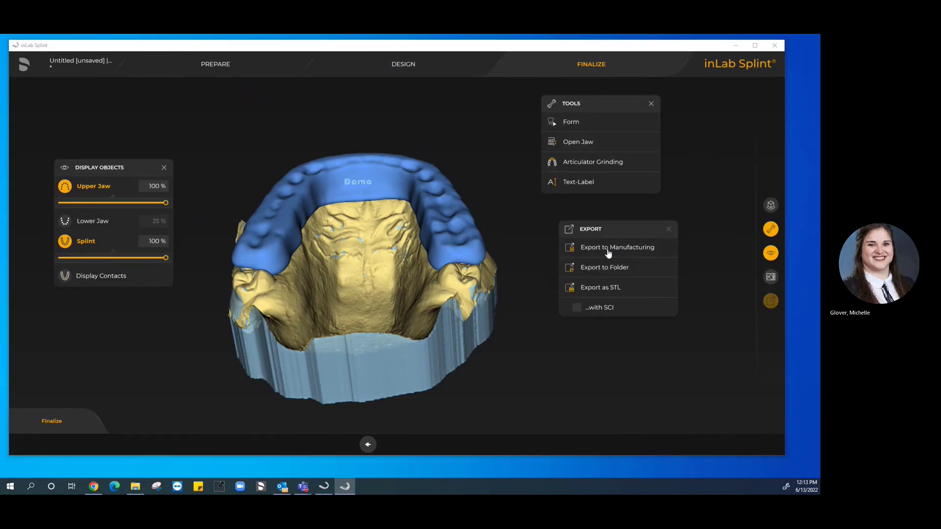
Export the splint to the Desktop as an STL file named "demo sp".
click(608, 250)
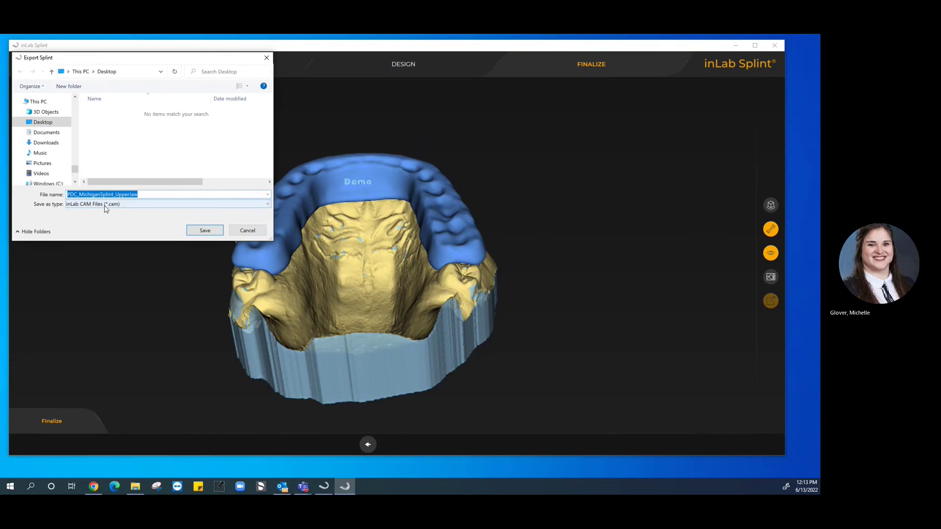
click(256, 232)
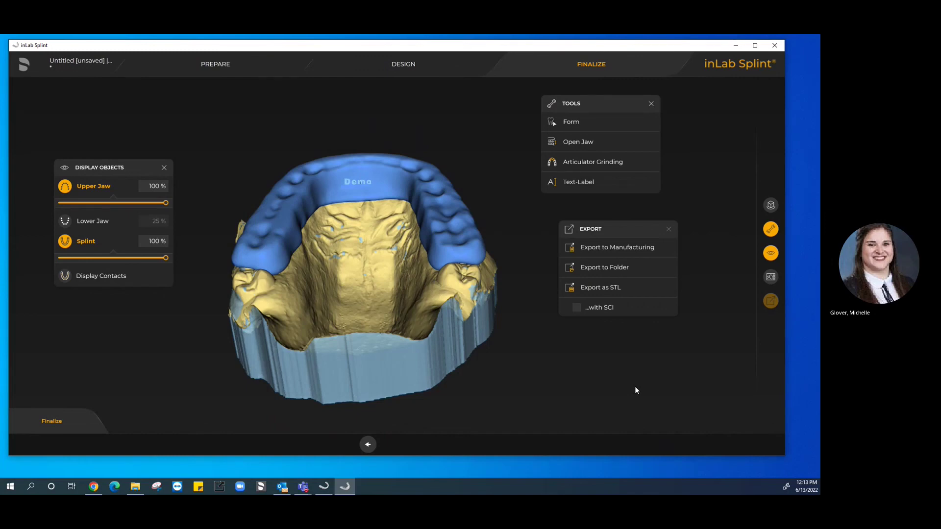
click(586, 287)
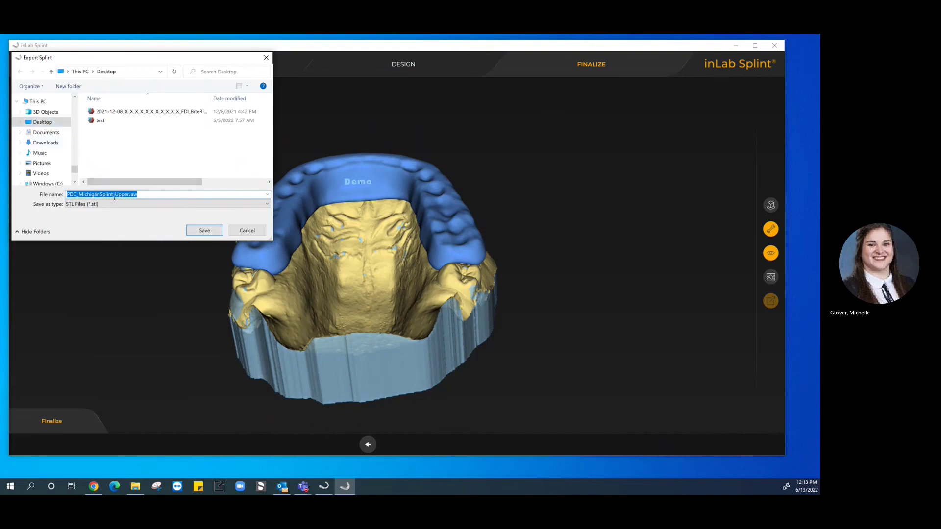
text(demo splint)
click(204, 231)
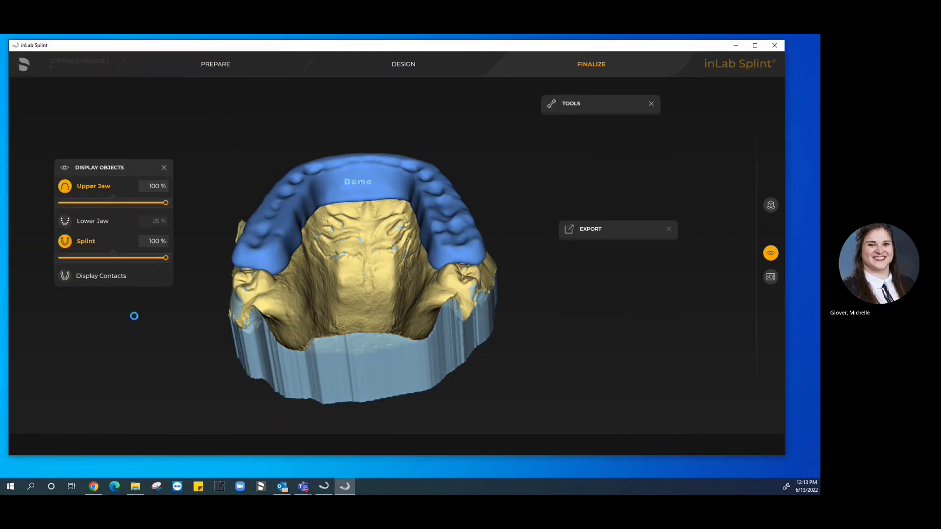